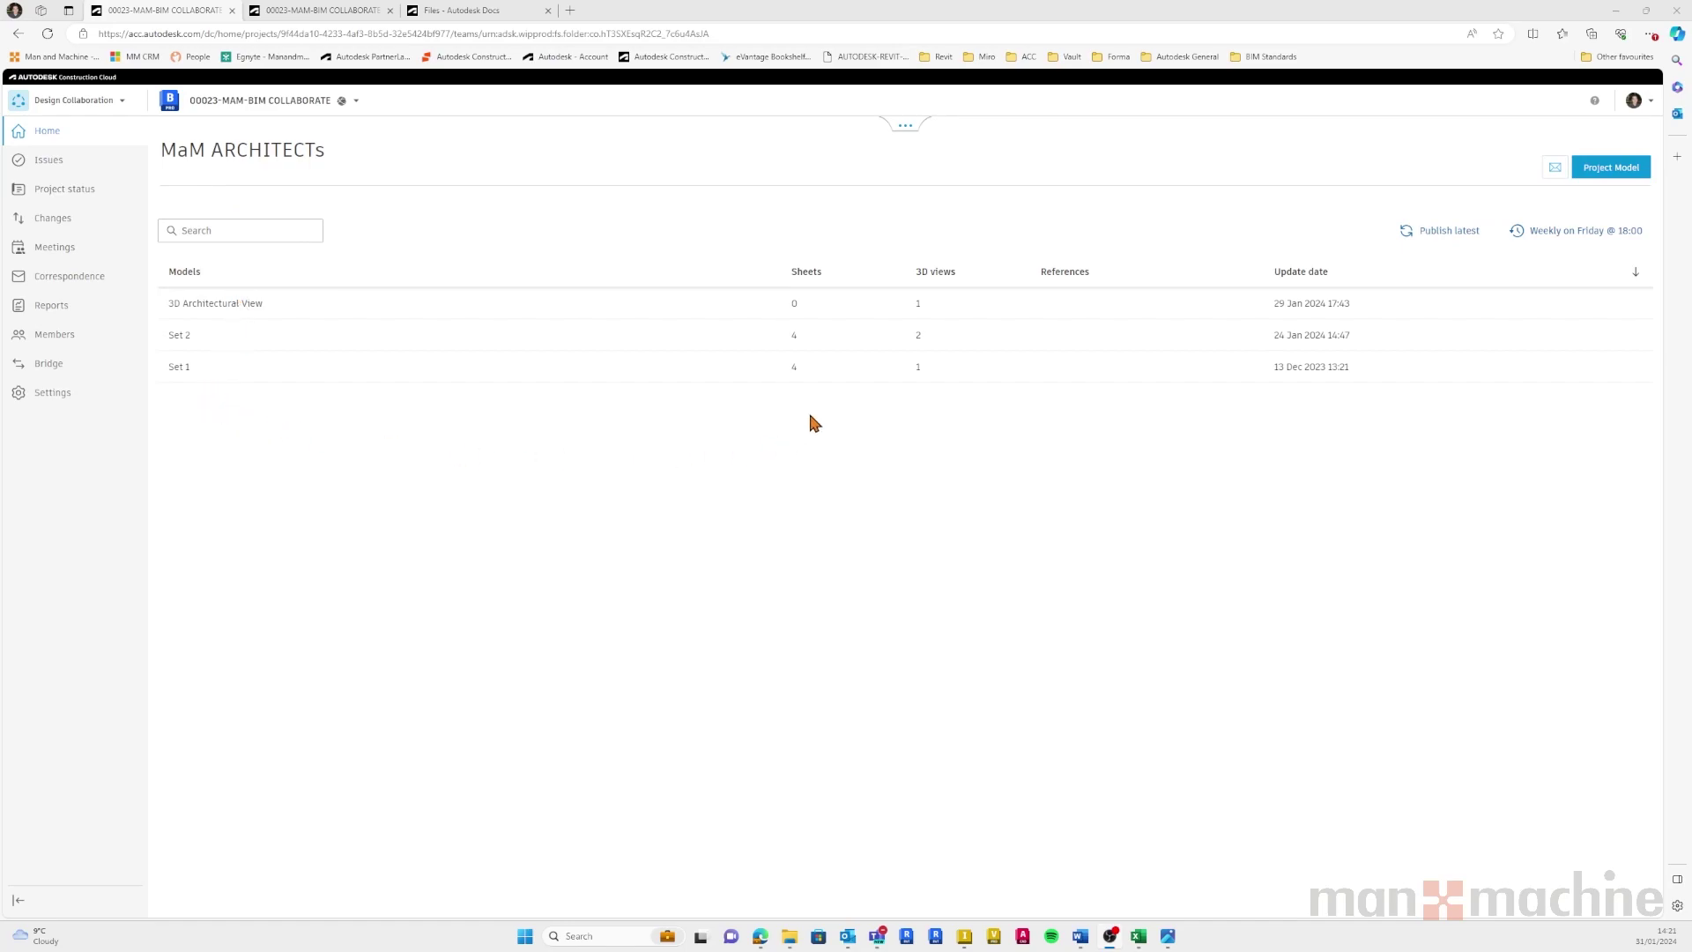
Expand the project timeline and split the Shared bar into individual team rows.
click(903, 130)
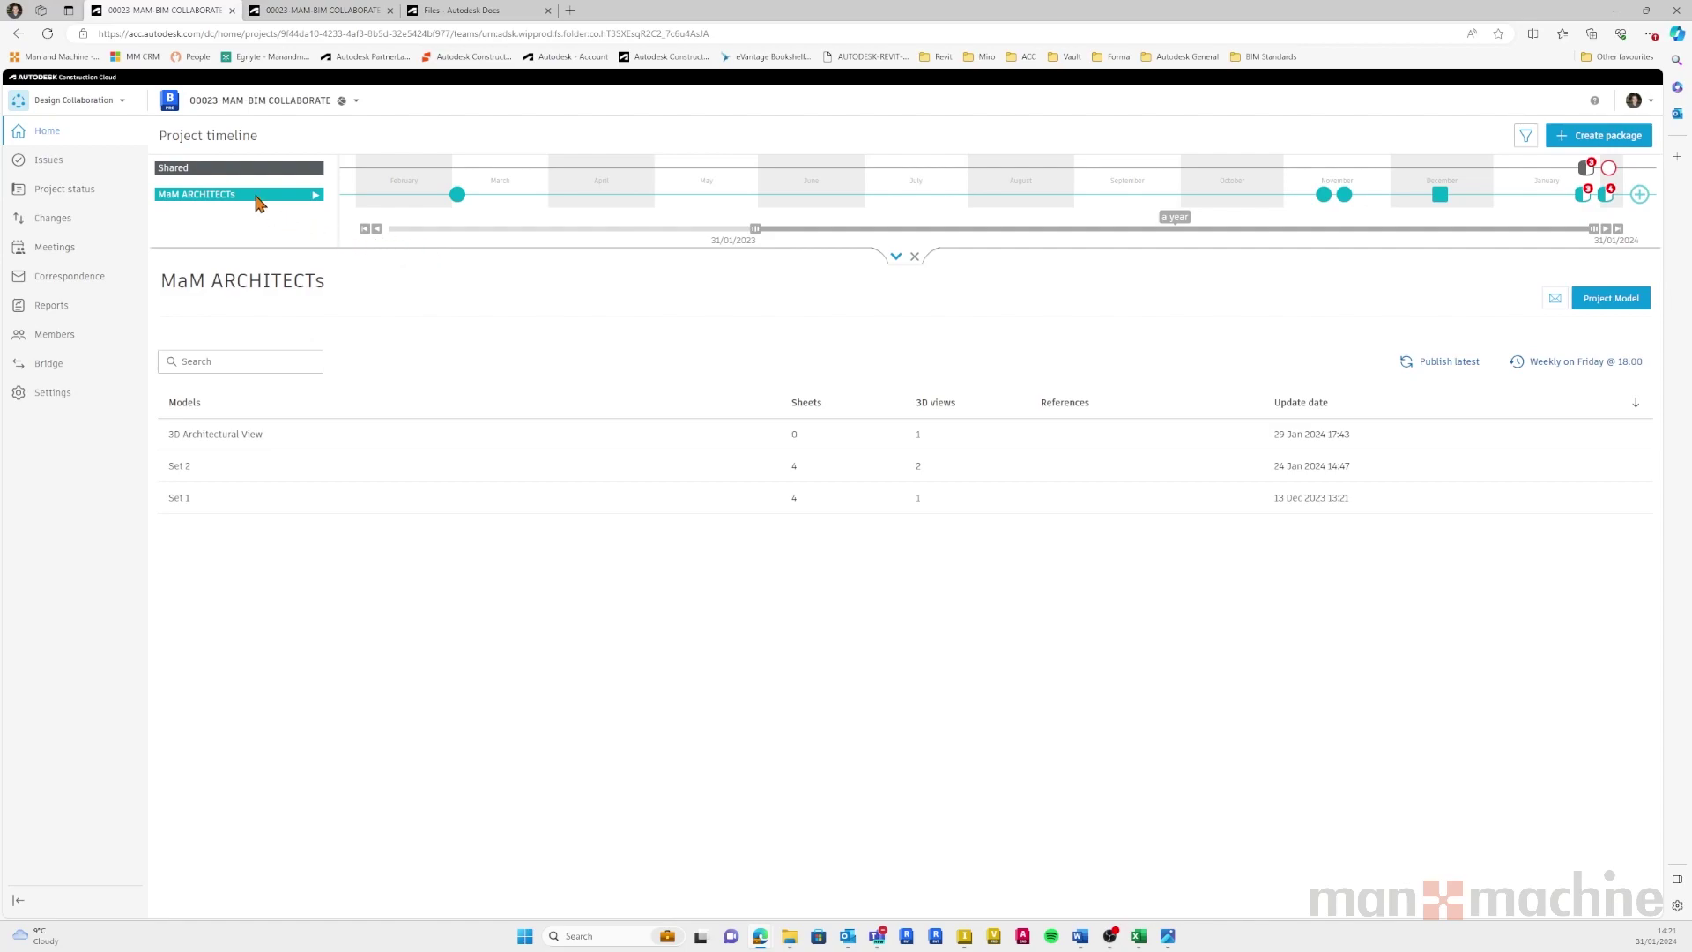
click(236, 170)
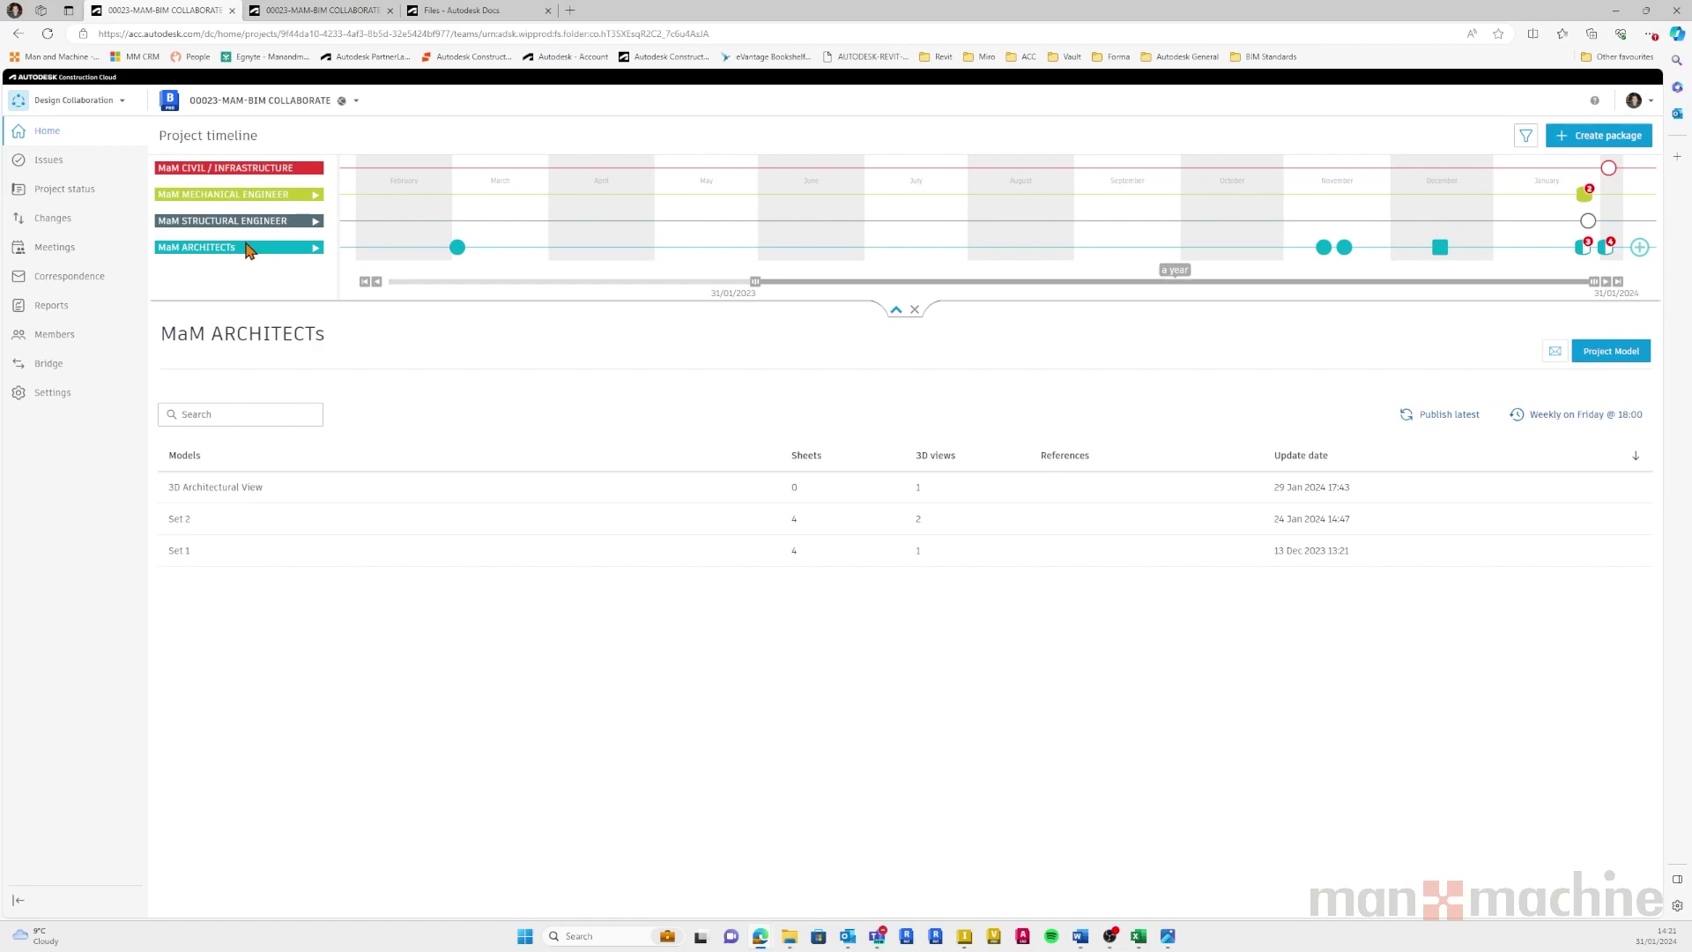
key(ctrl+Tab)
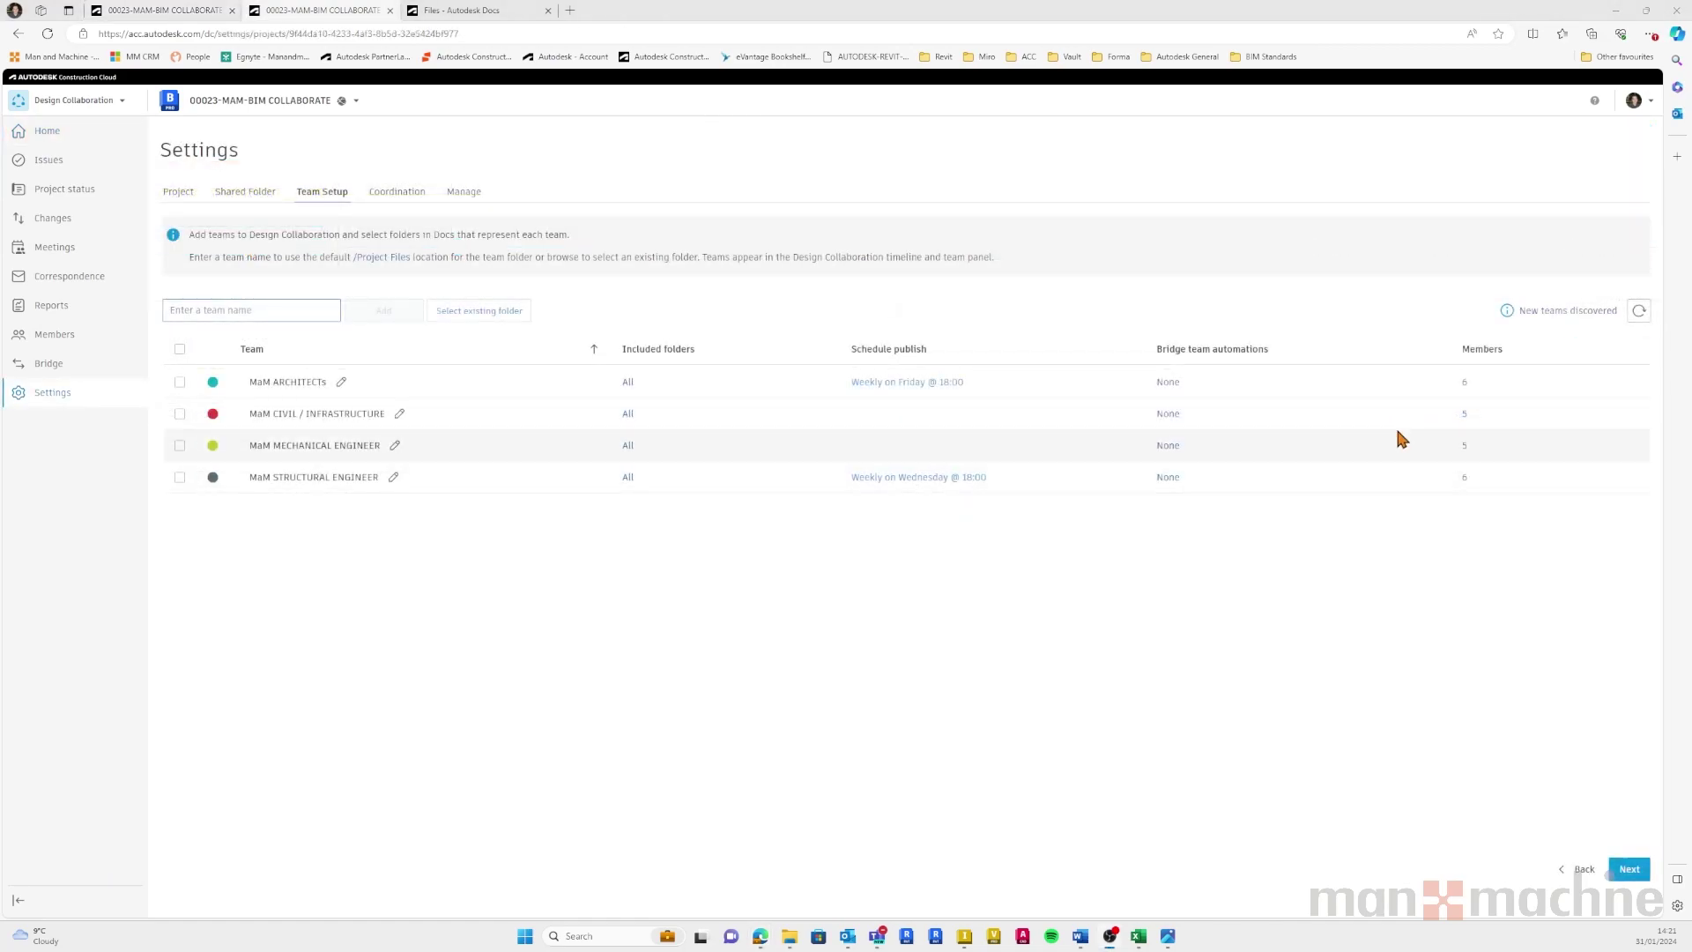
click(1464, 385)
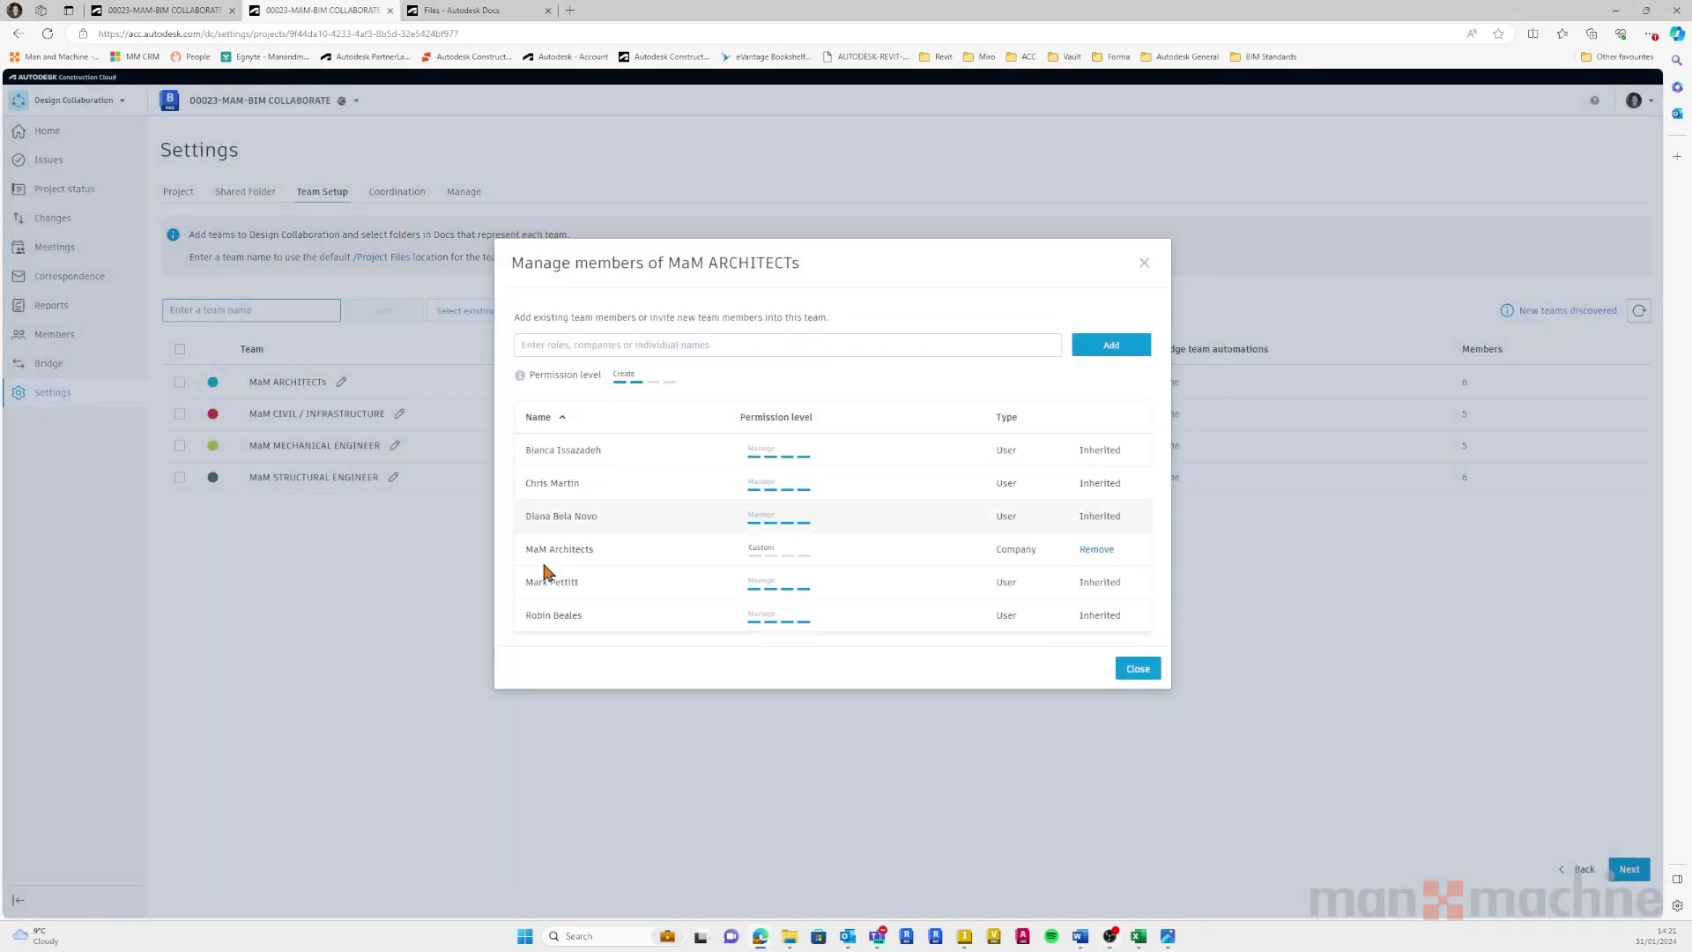
click(1131, 669)
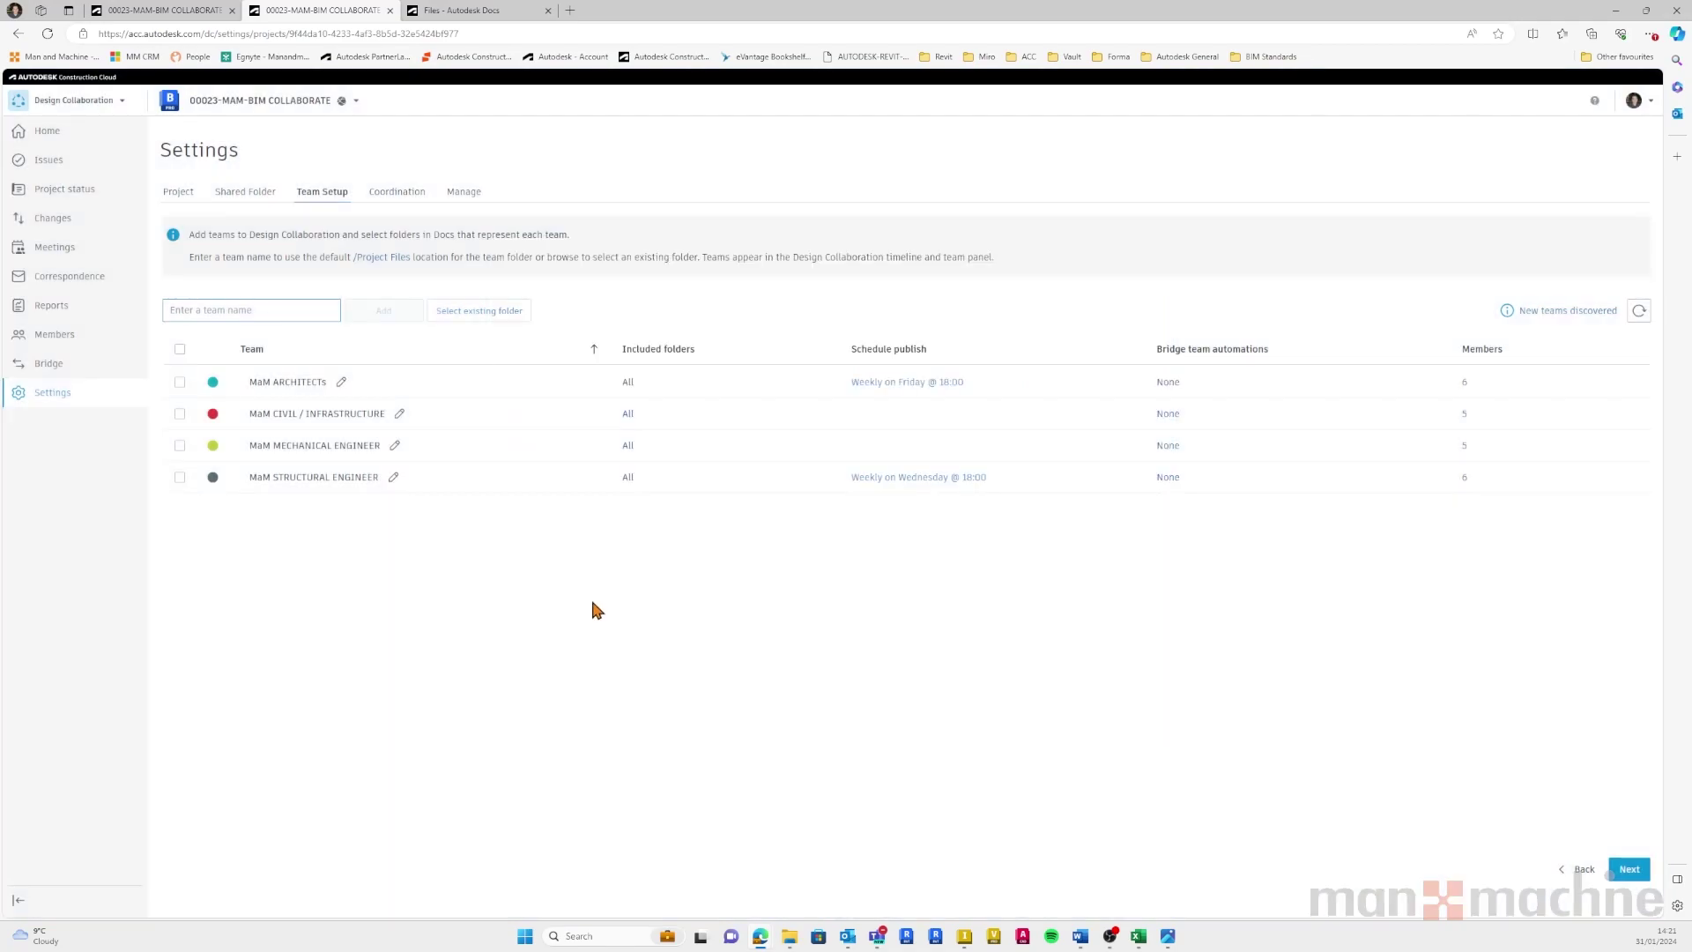
click(172, 8)
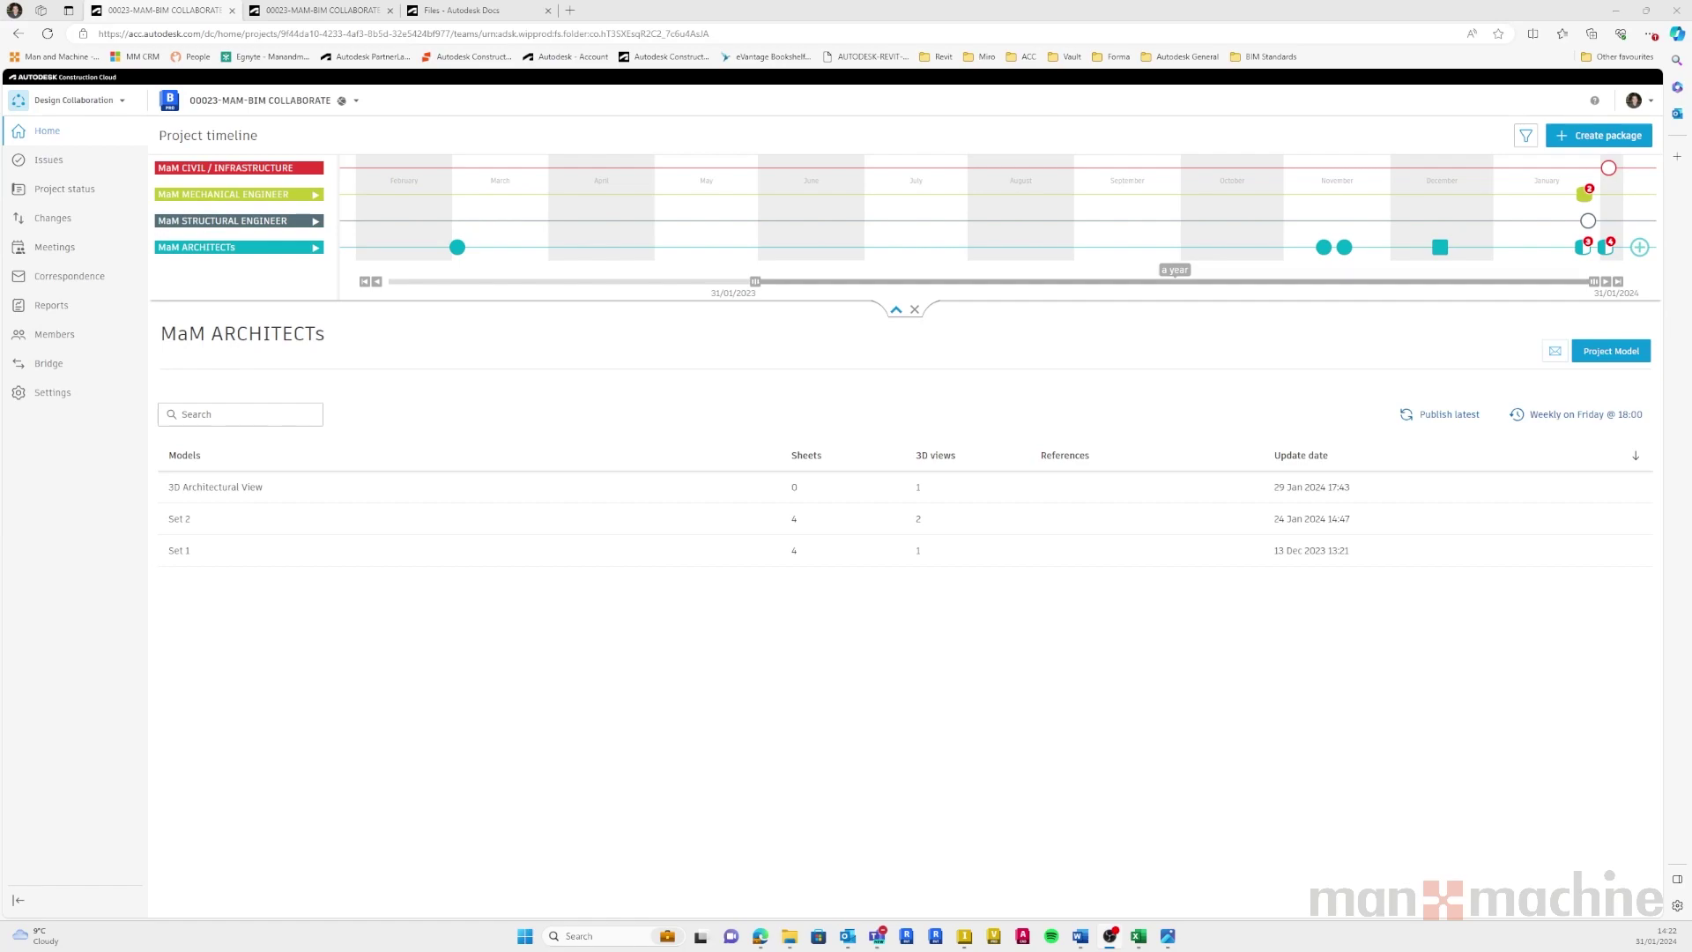
Narrow the timeline to three months and open structural package 16's 3D Model + Plans set.
drag(755, 281, 1372, 284)
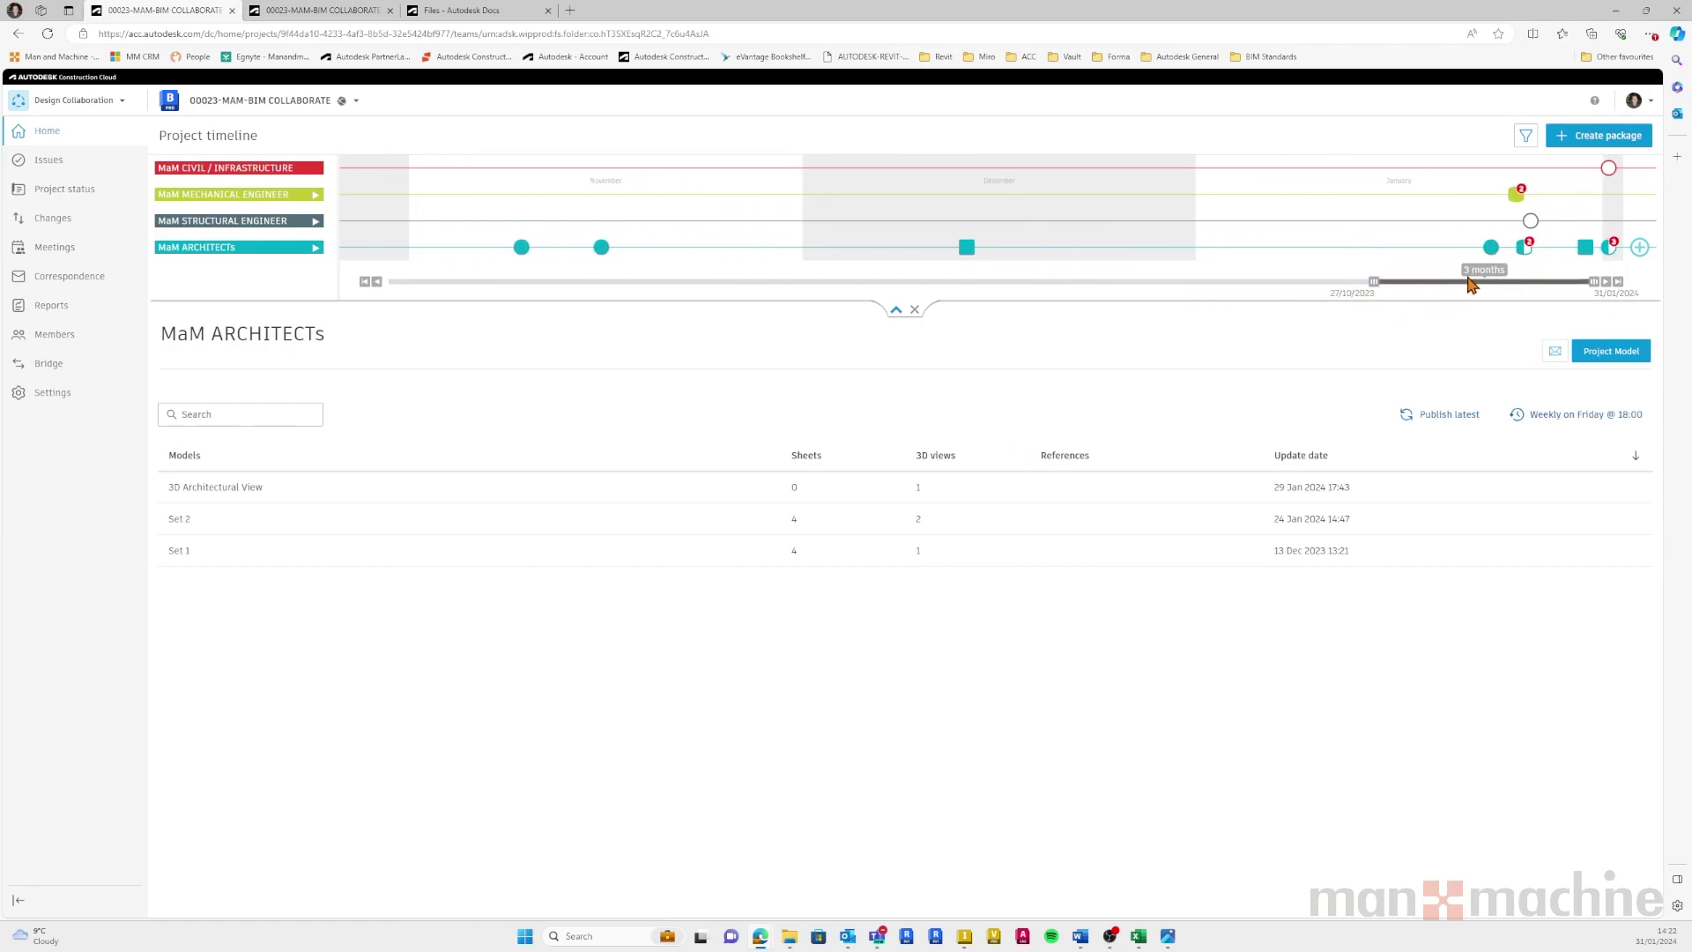
mouse_move(1528, 220)
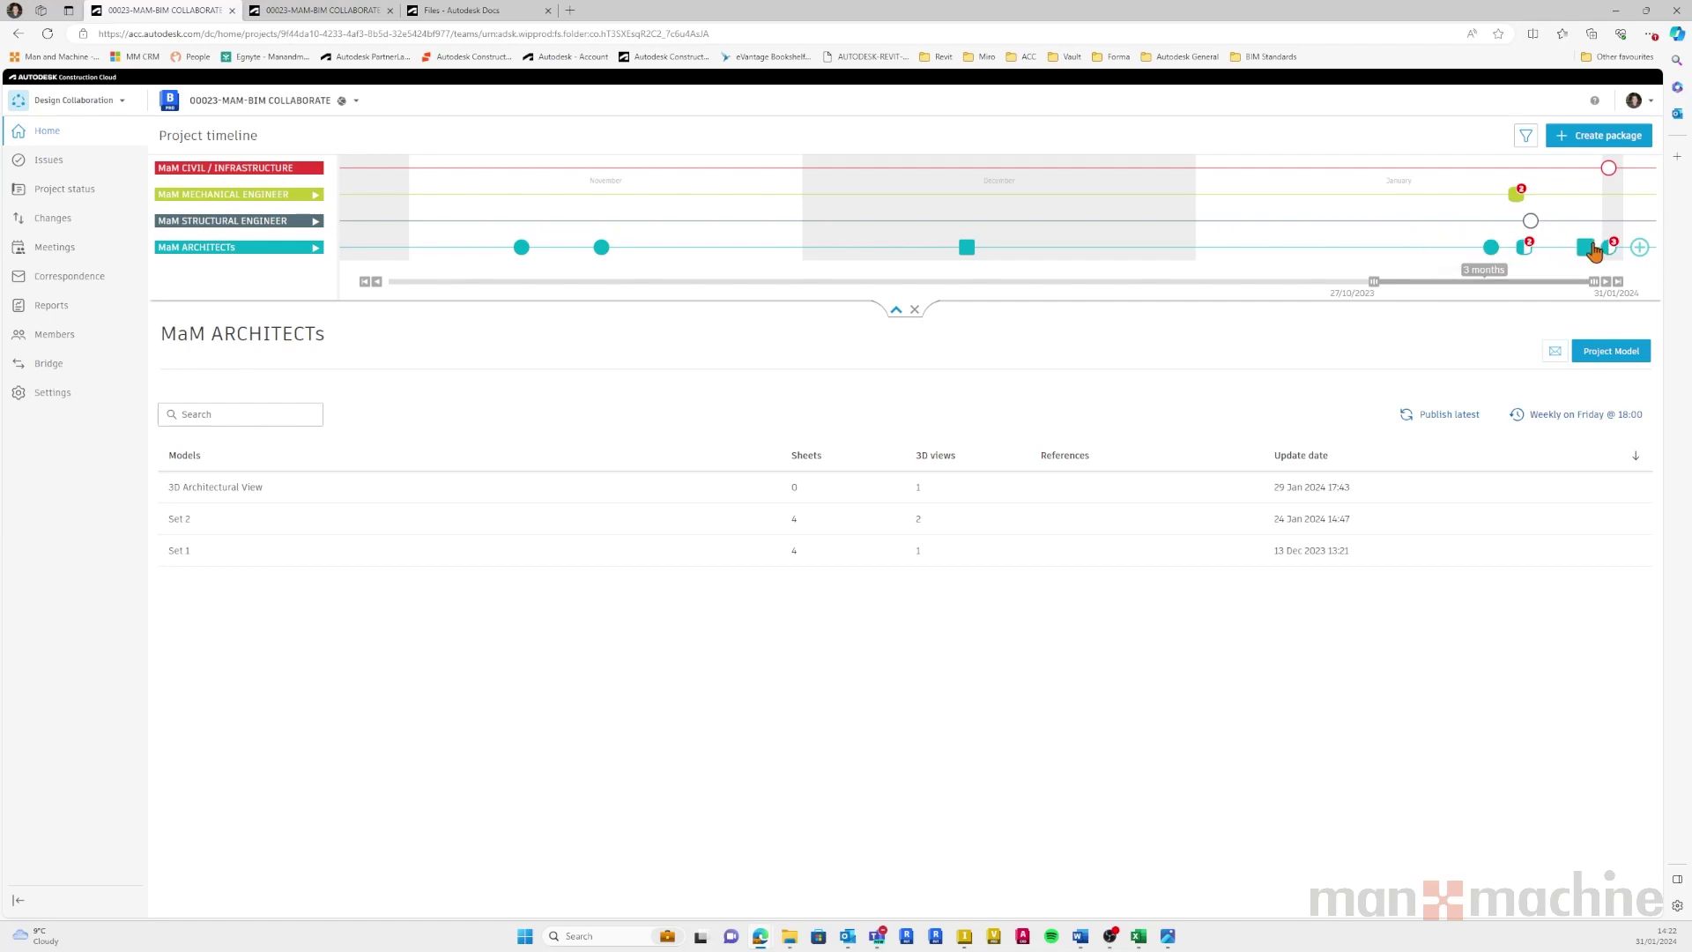
click(1529, 222)
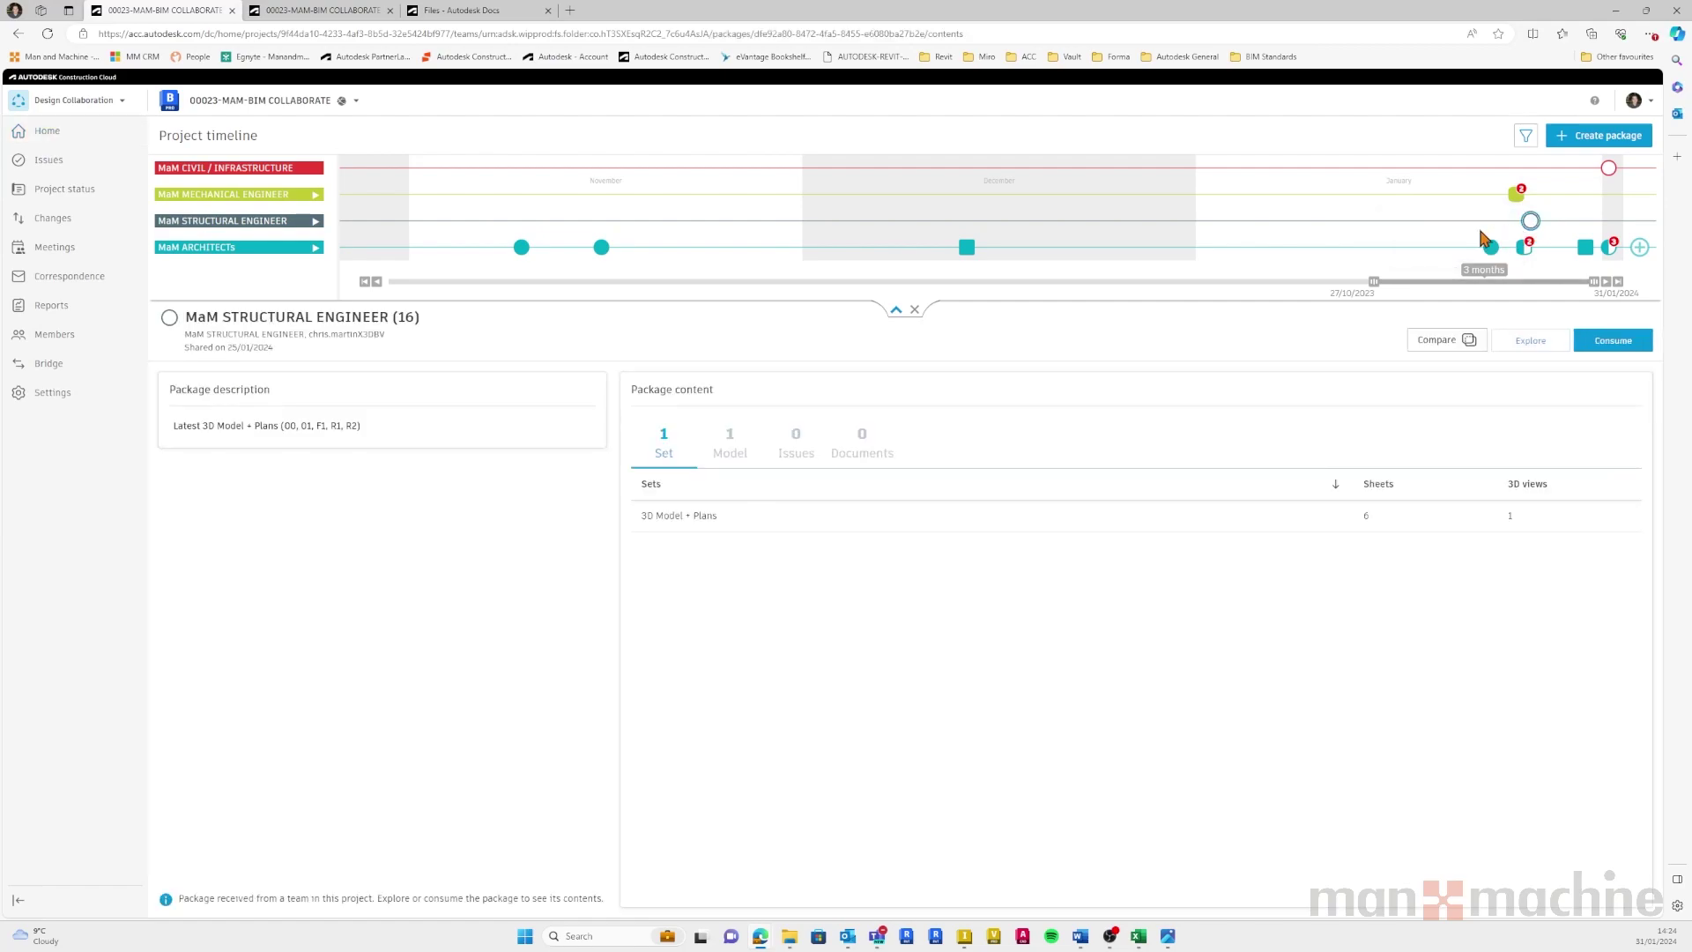
click(686, 516)
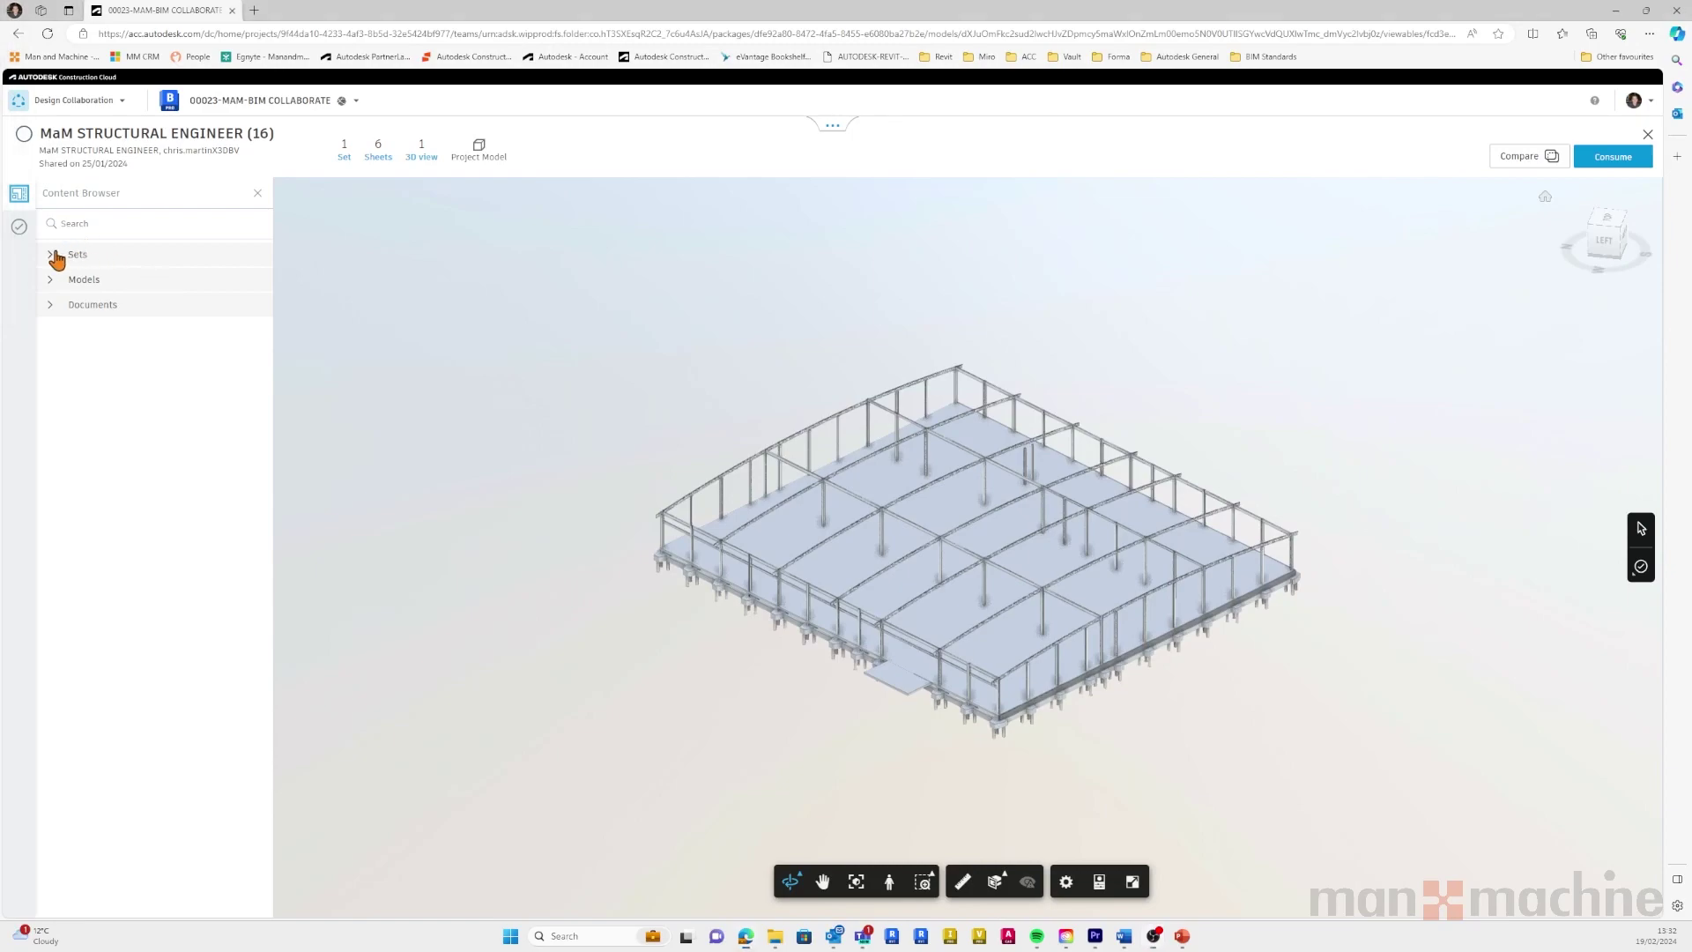
Review the package's sets and Revit model, then consume package 16 into the team space.
click(57, 255)
click(73, 472)
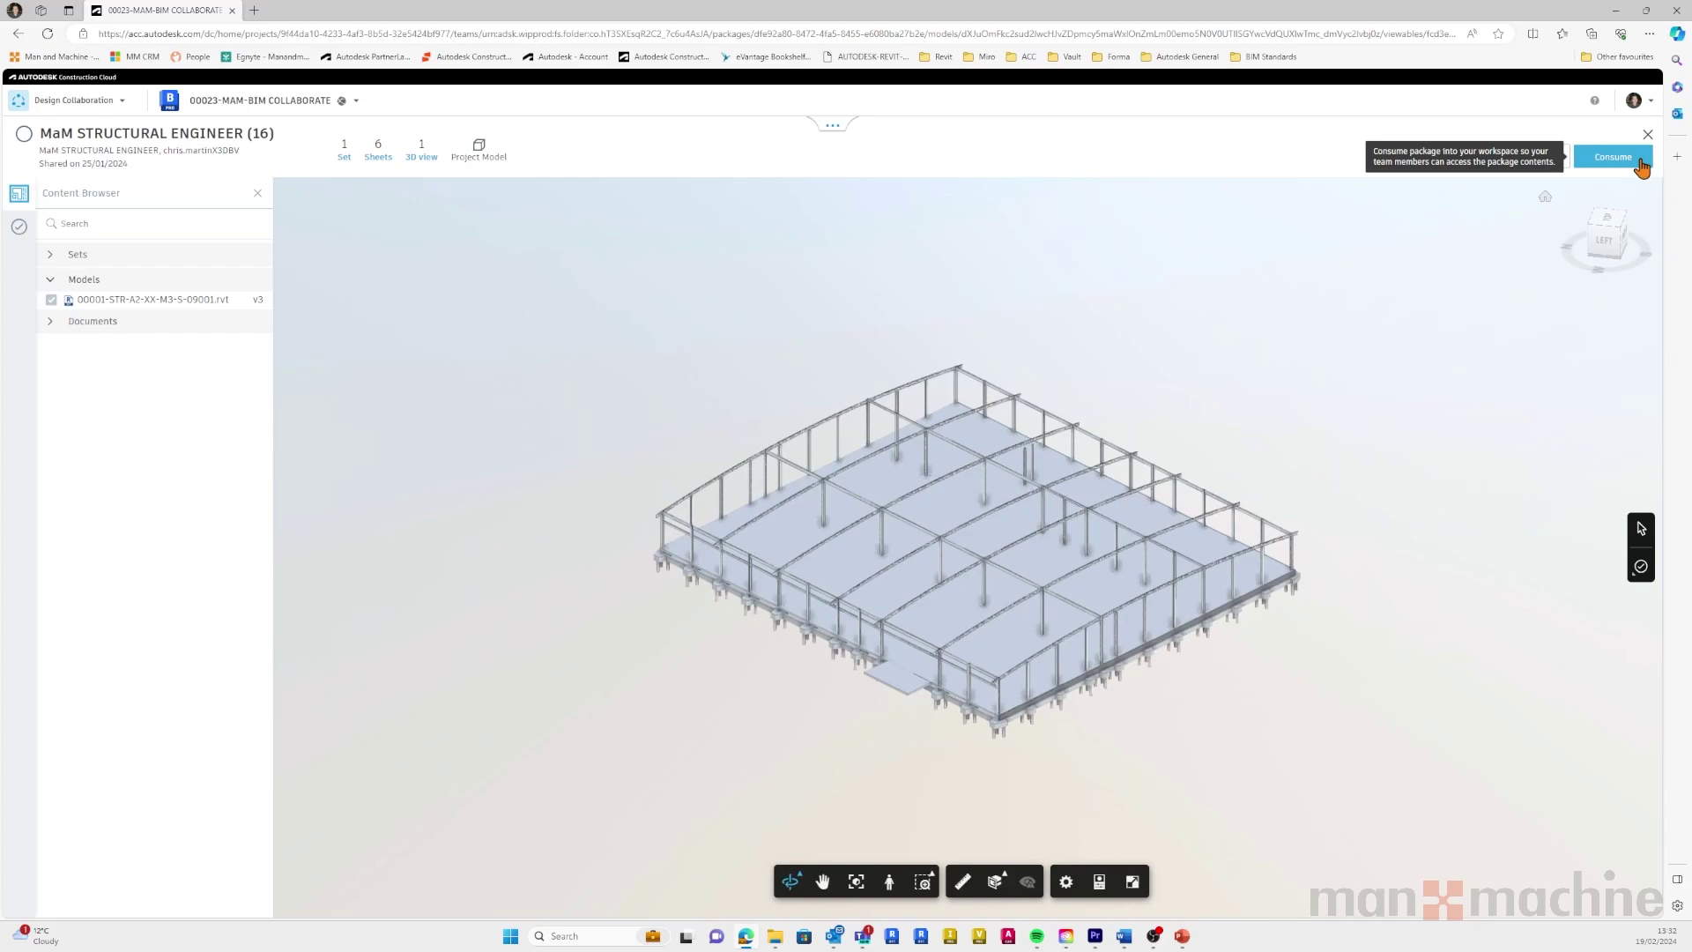
click(1642, 164)
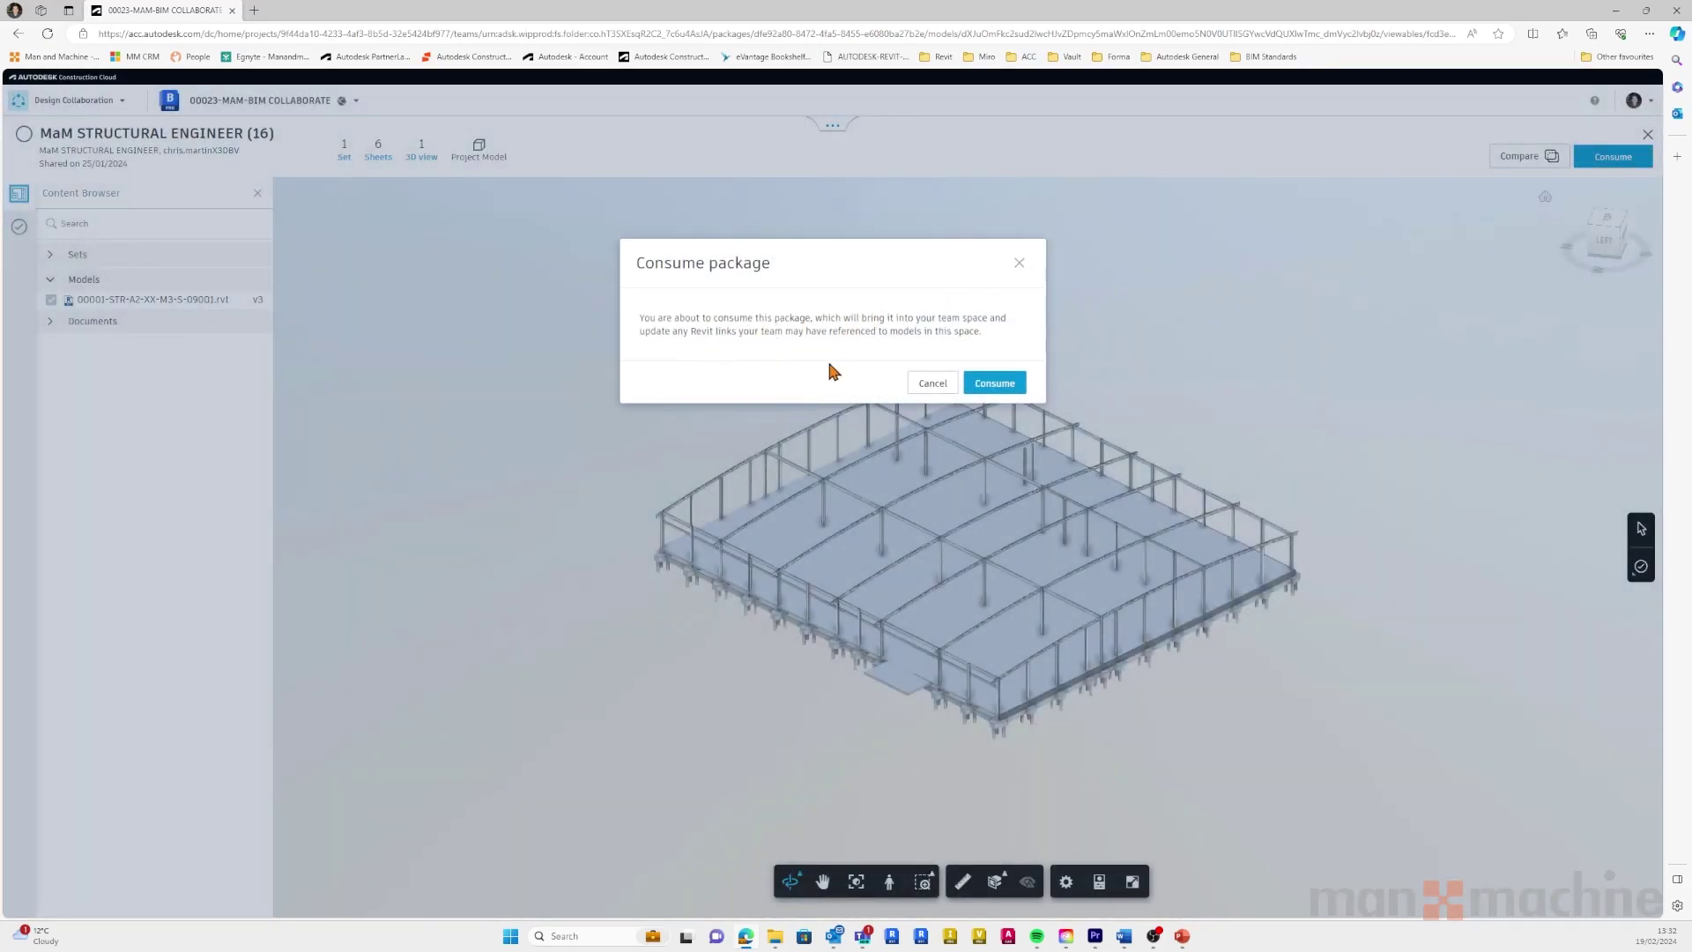
click(995, 382)
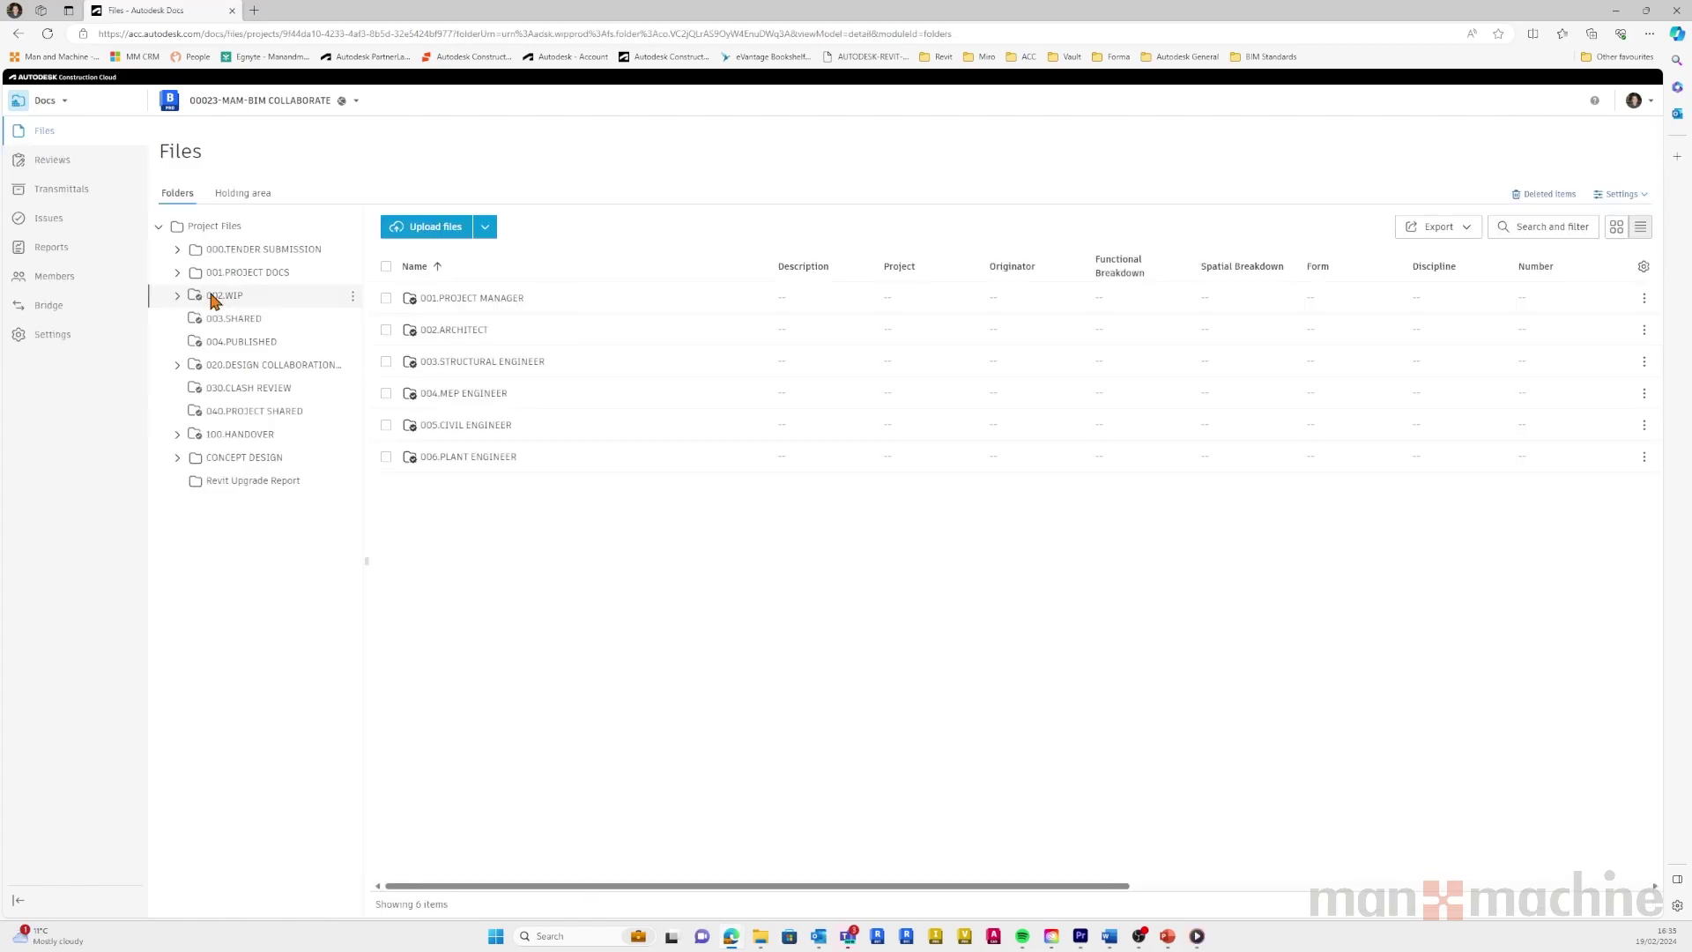
Open the structural .rvt from 002.ARCHITECT > Consumed > 003.STRUCTURAL ENGINEER and orbit it top-down.
click(174, 300)
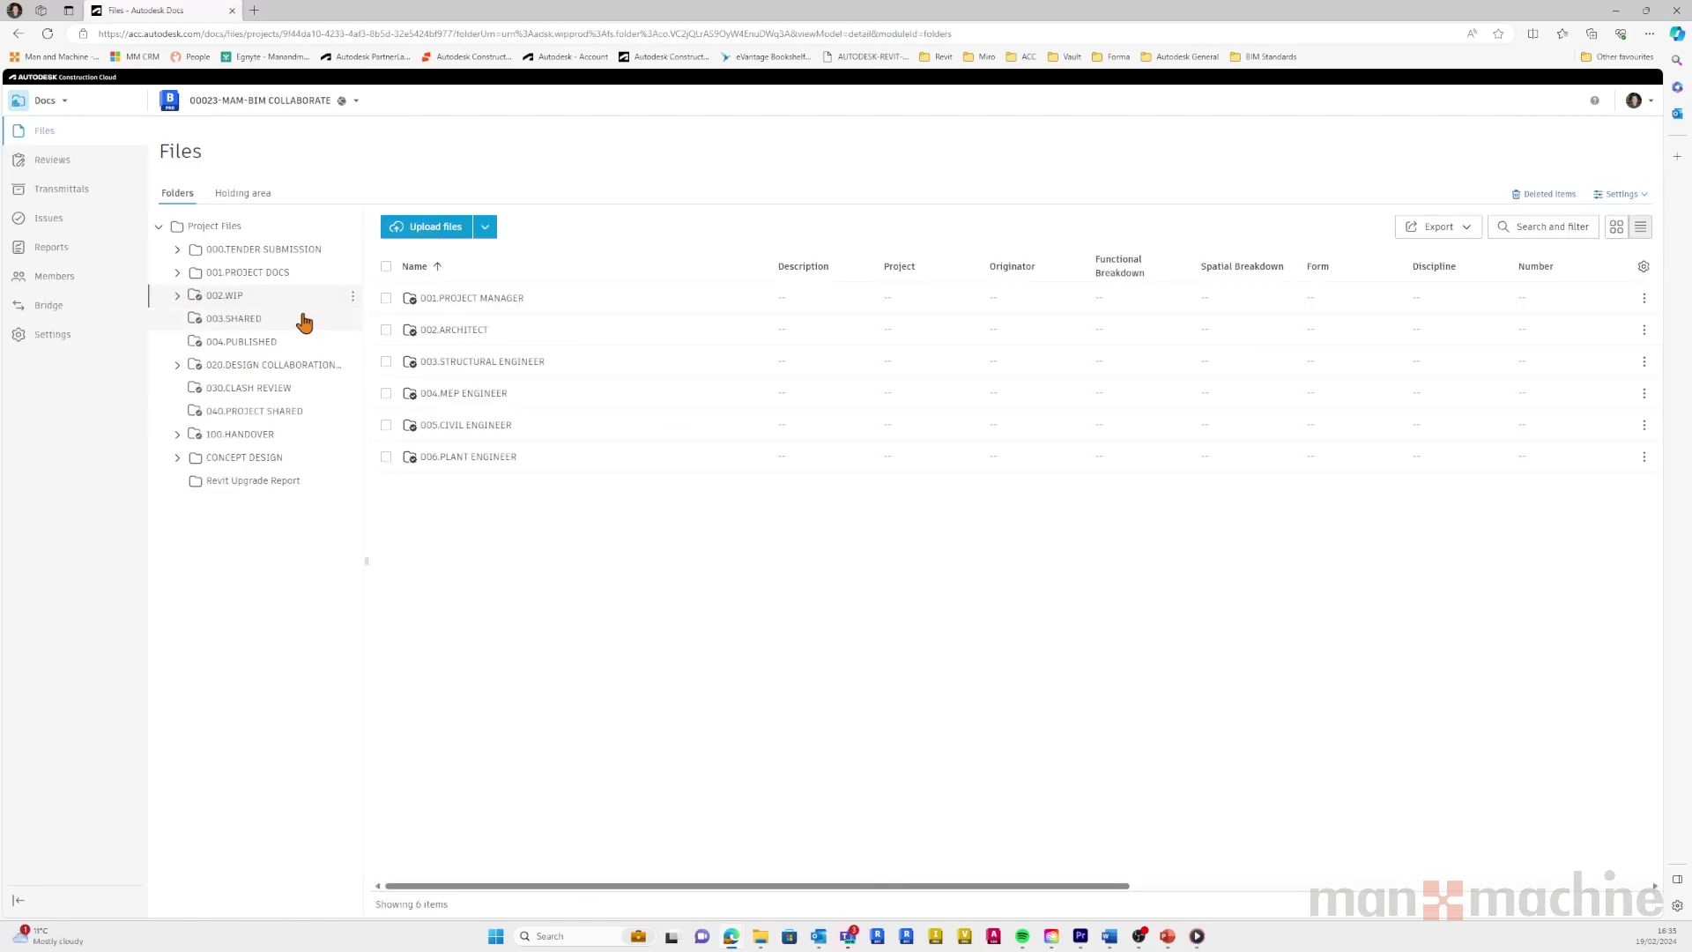
click(438, 330)
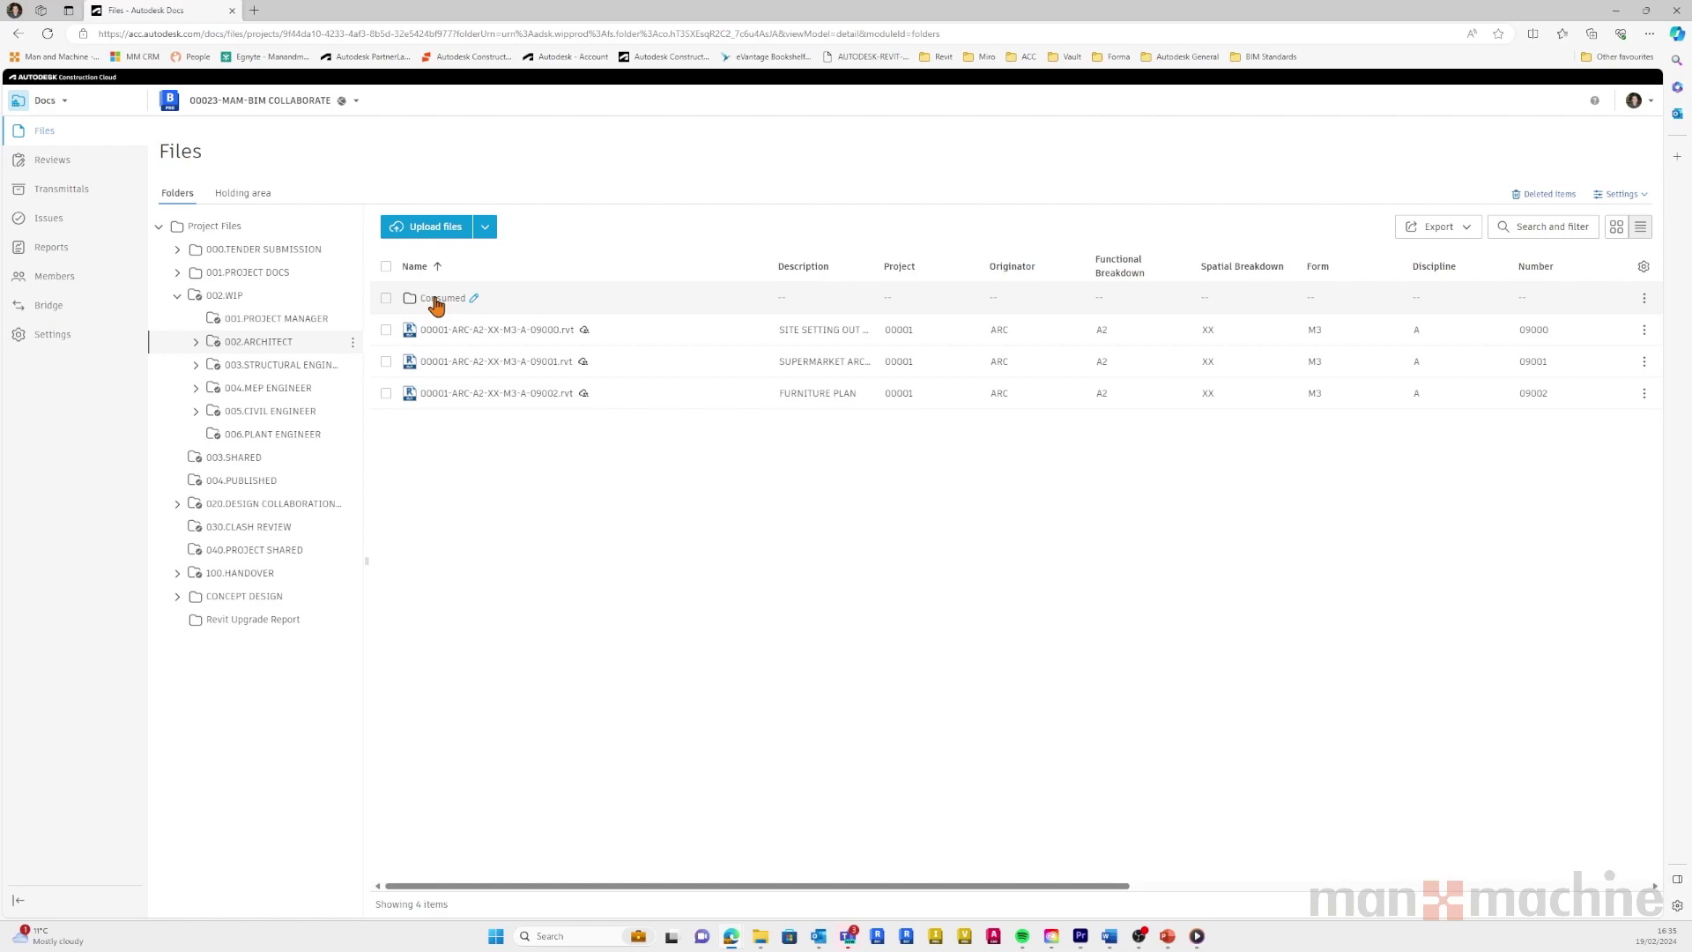
click(438, 299)
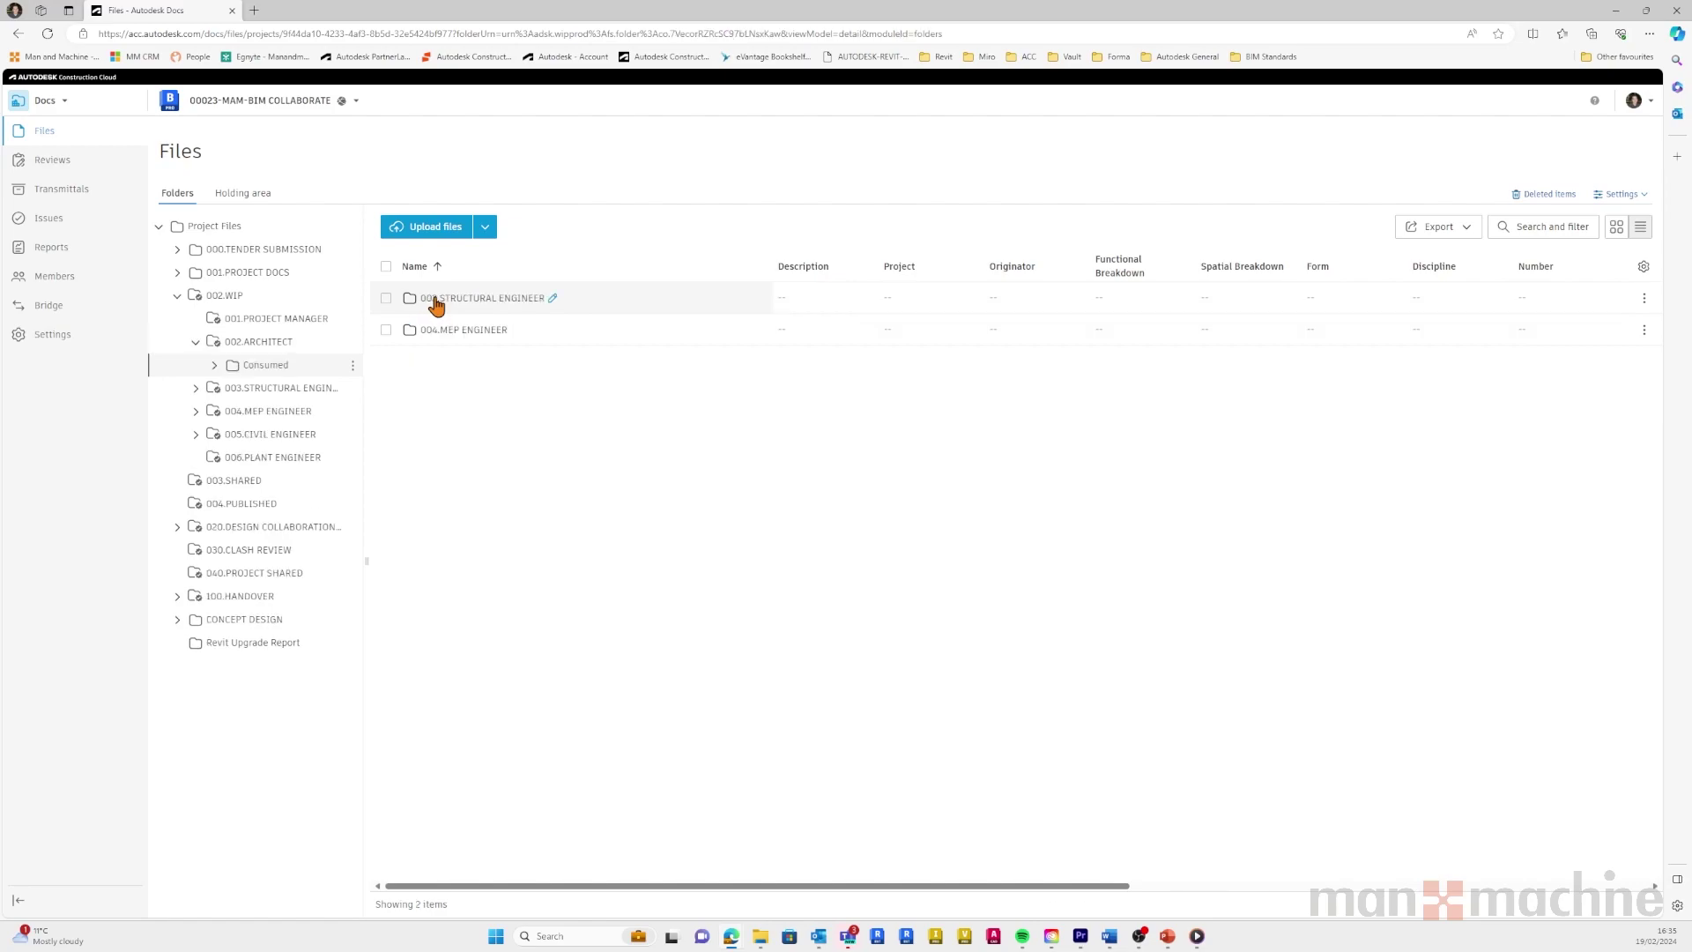
click(430, 303)
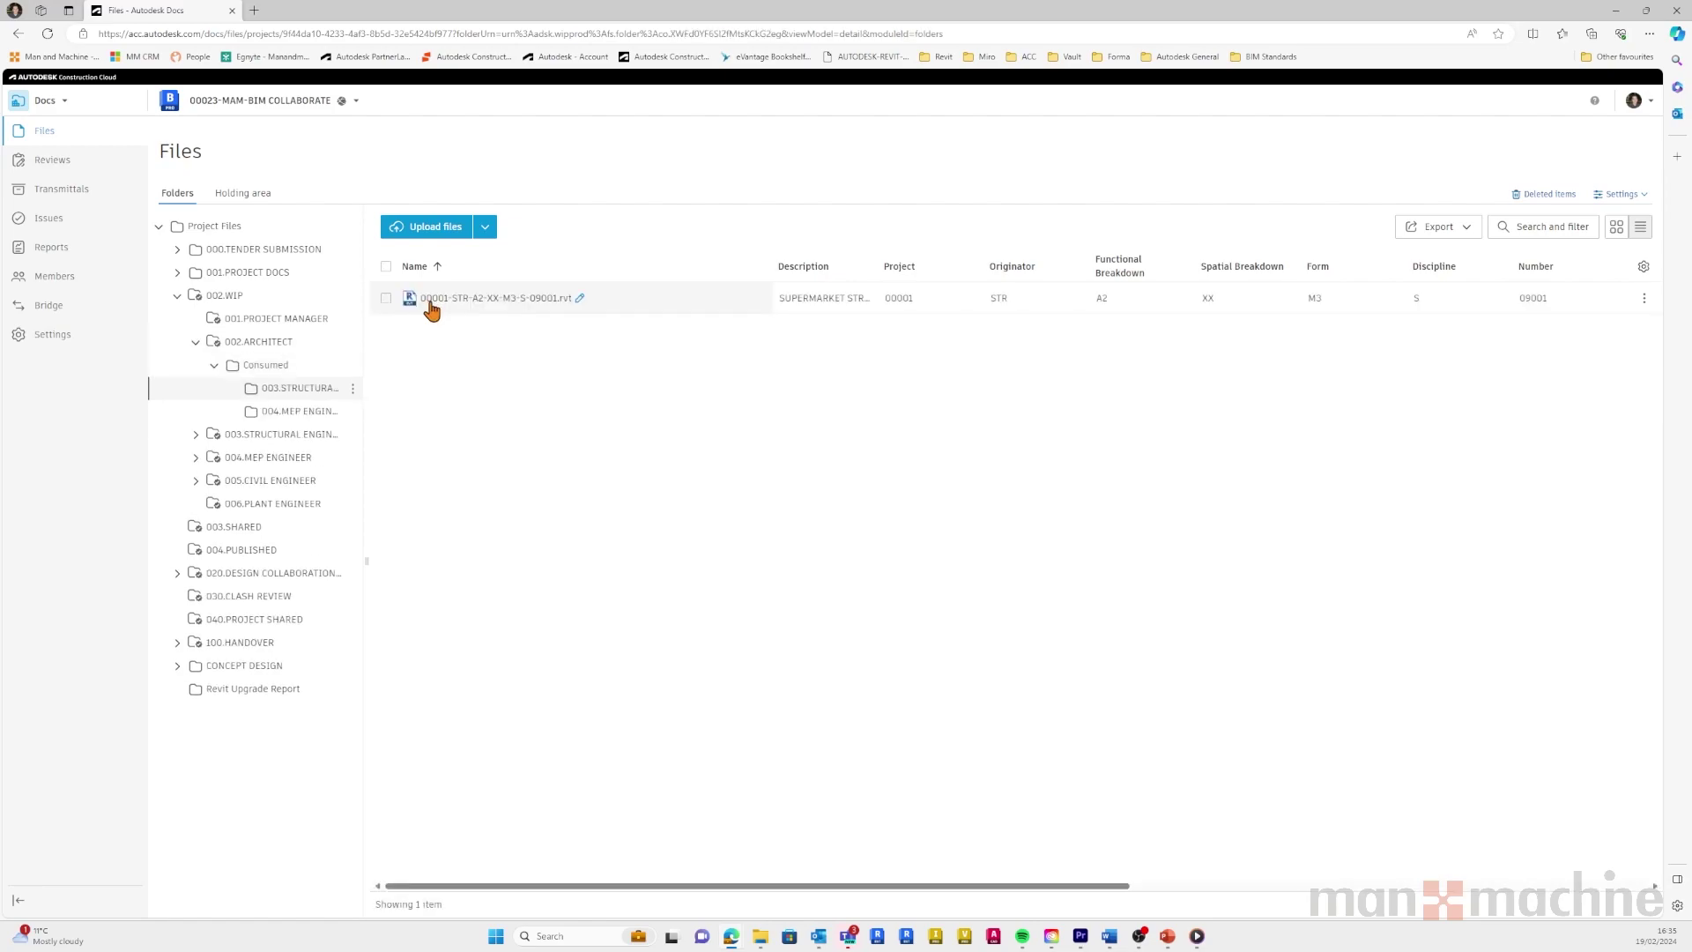
click(499, 300)
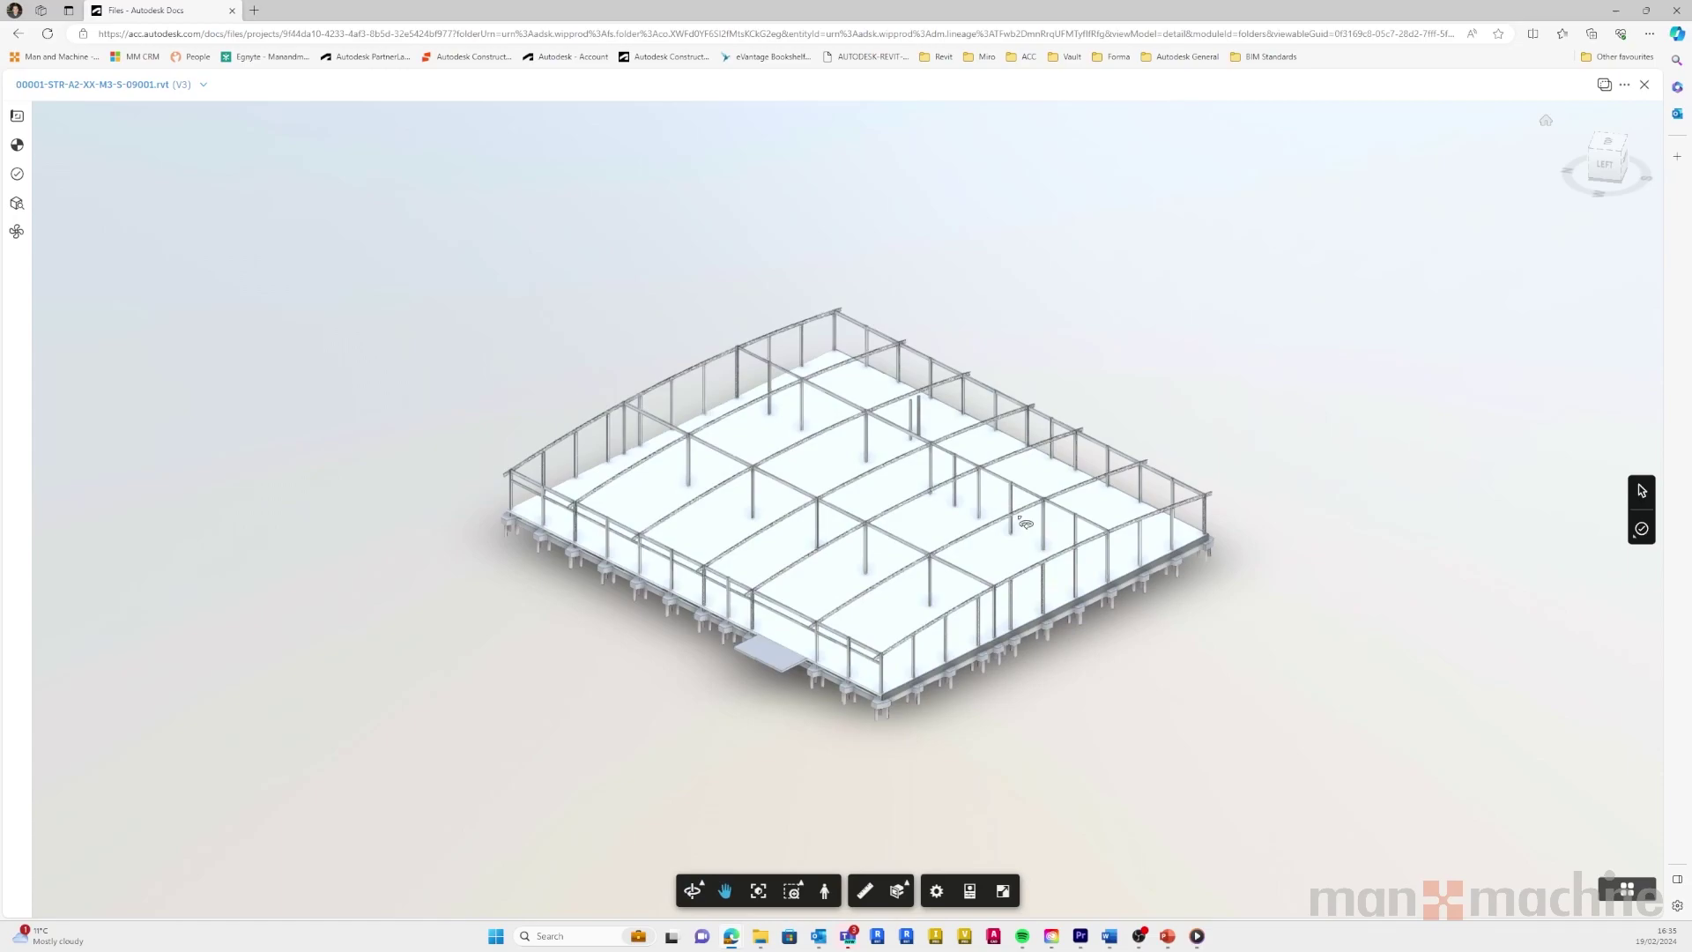
drag(777, 481, 516, 529)
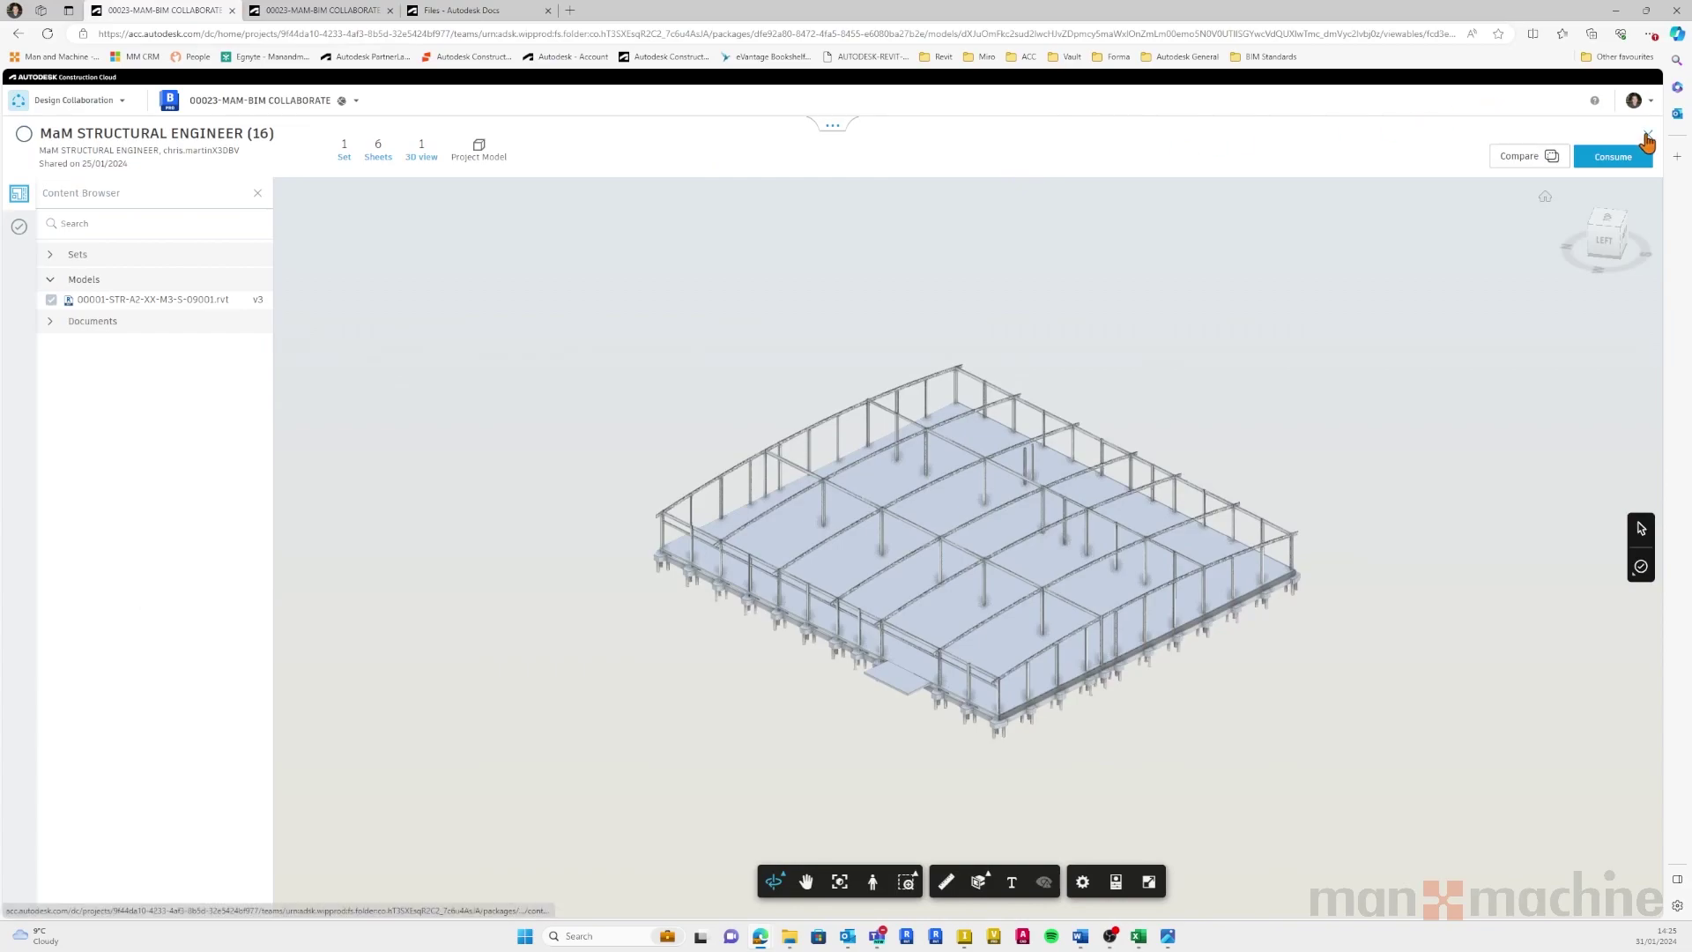
Return to the team home and open the federated Project Model with the MEP model added.
click(1645, 141)
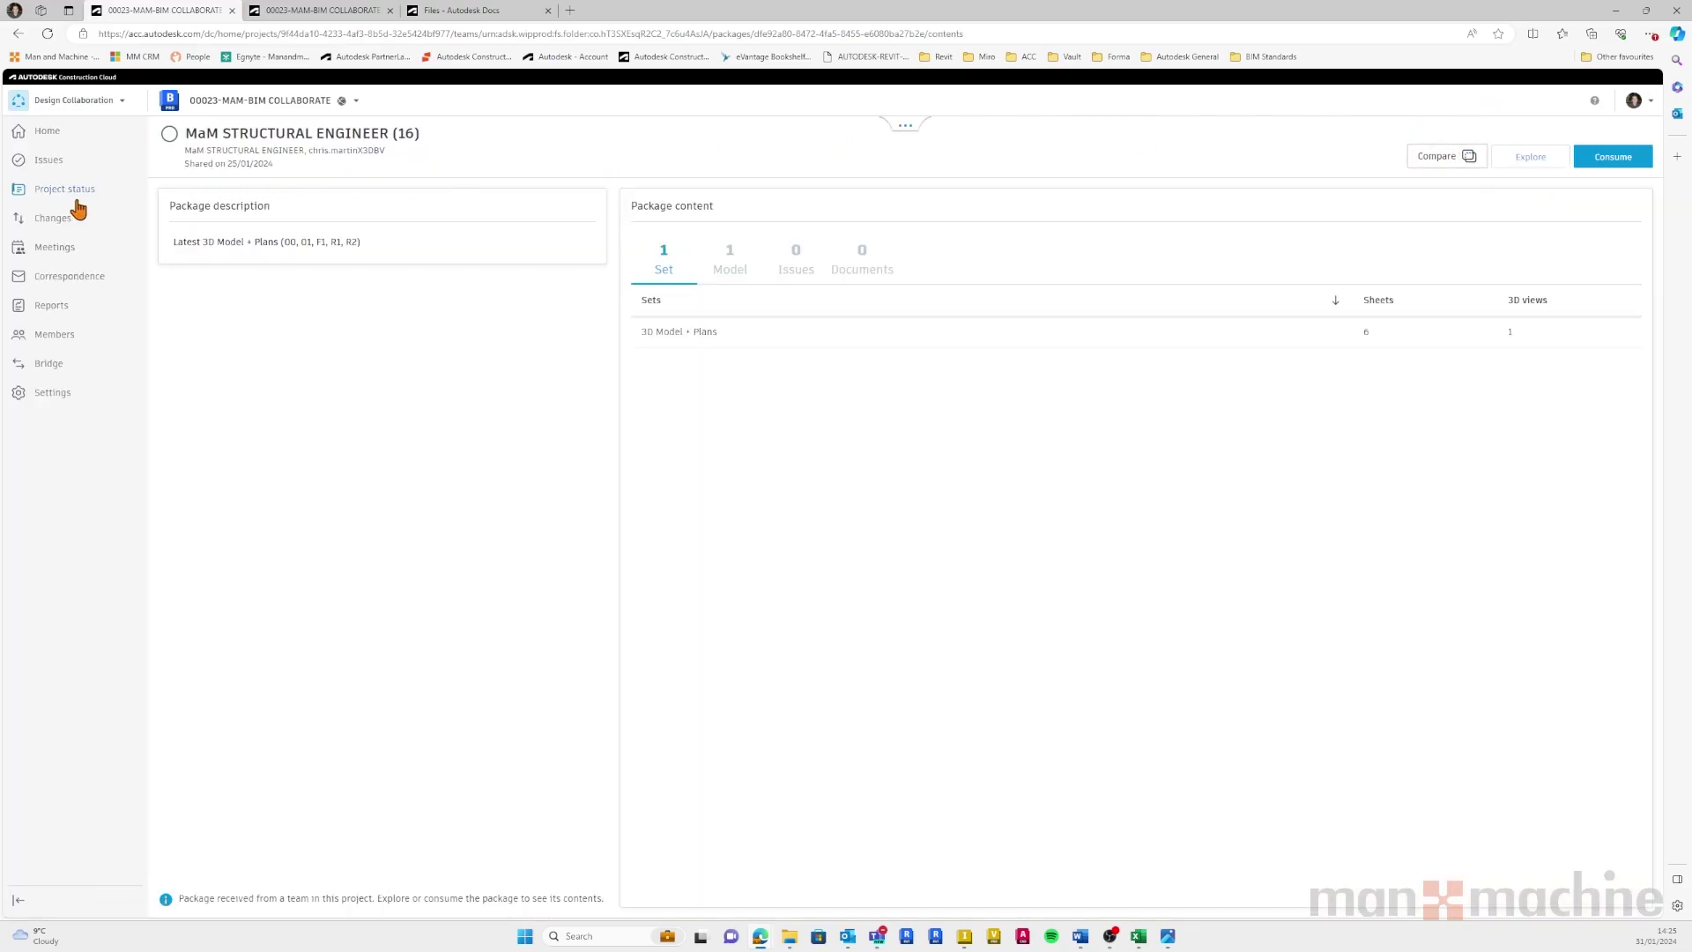
click(42, 138)
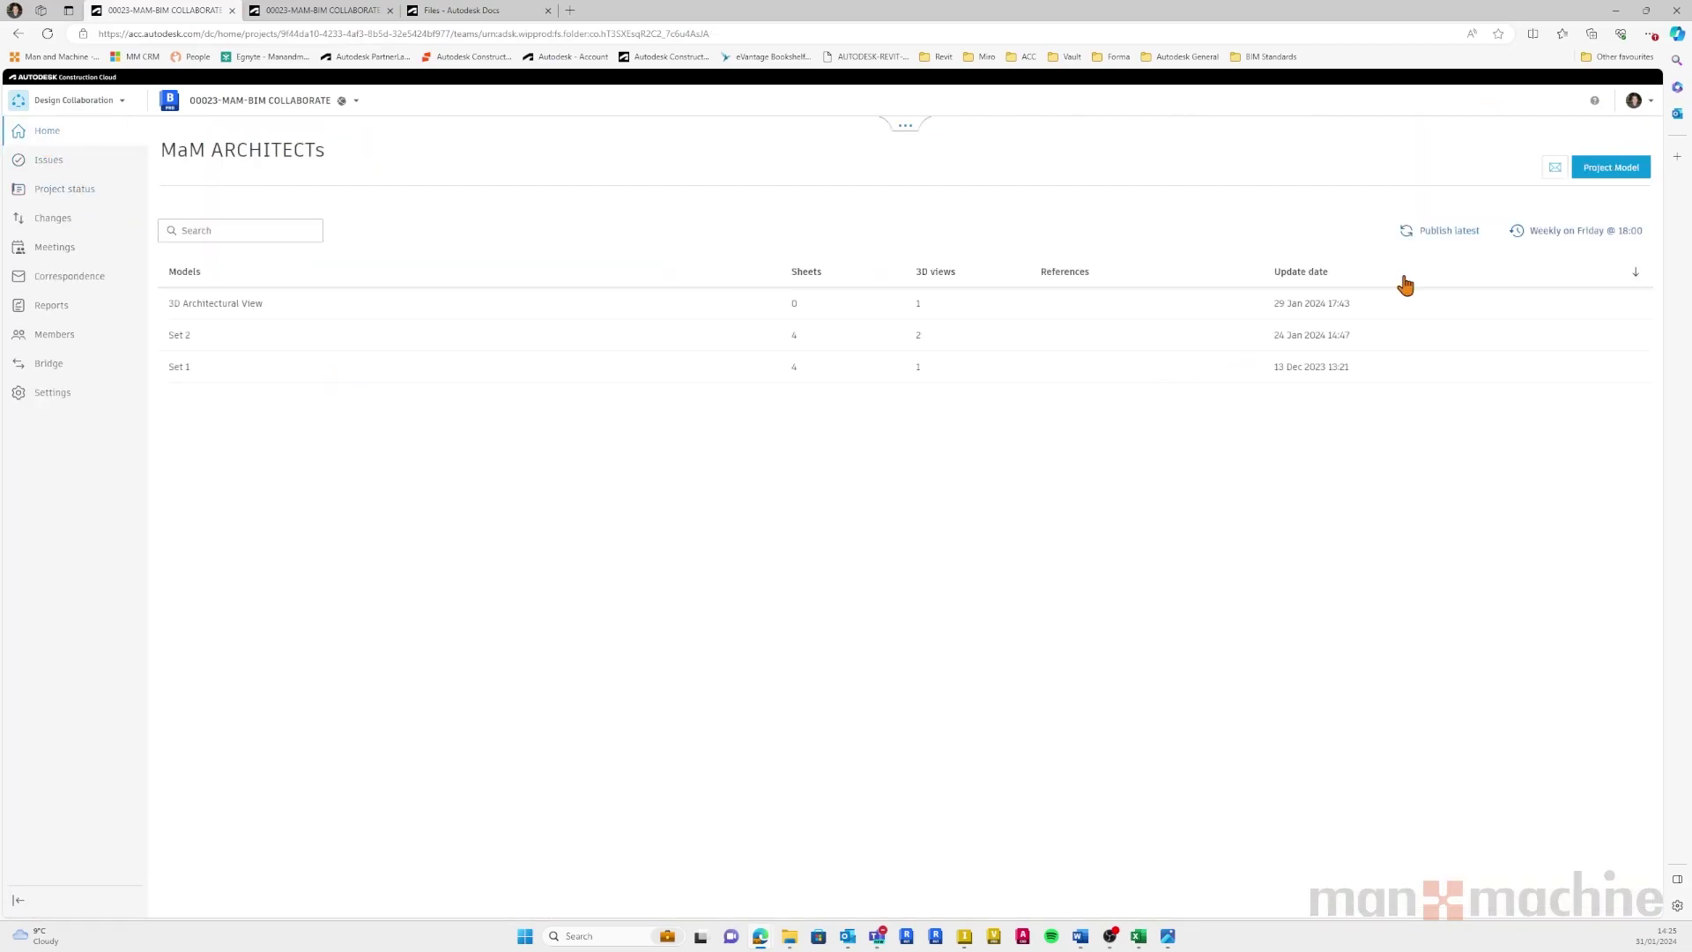
click(1611, 172)
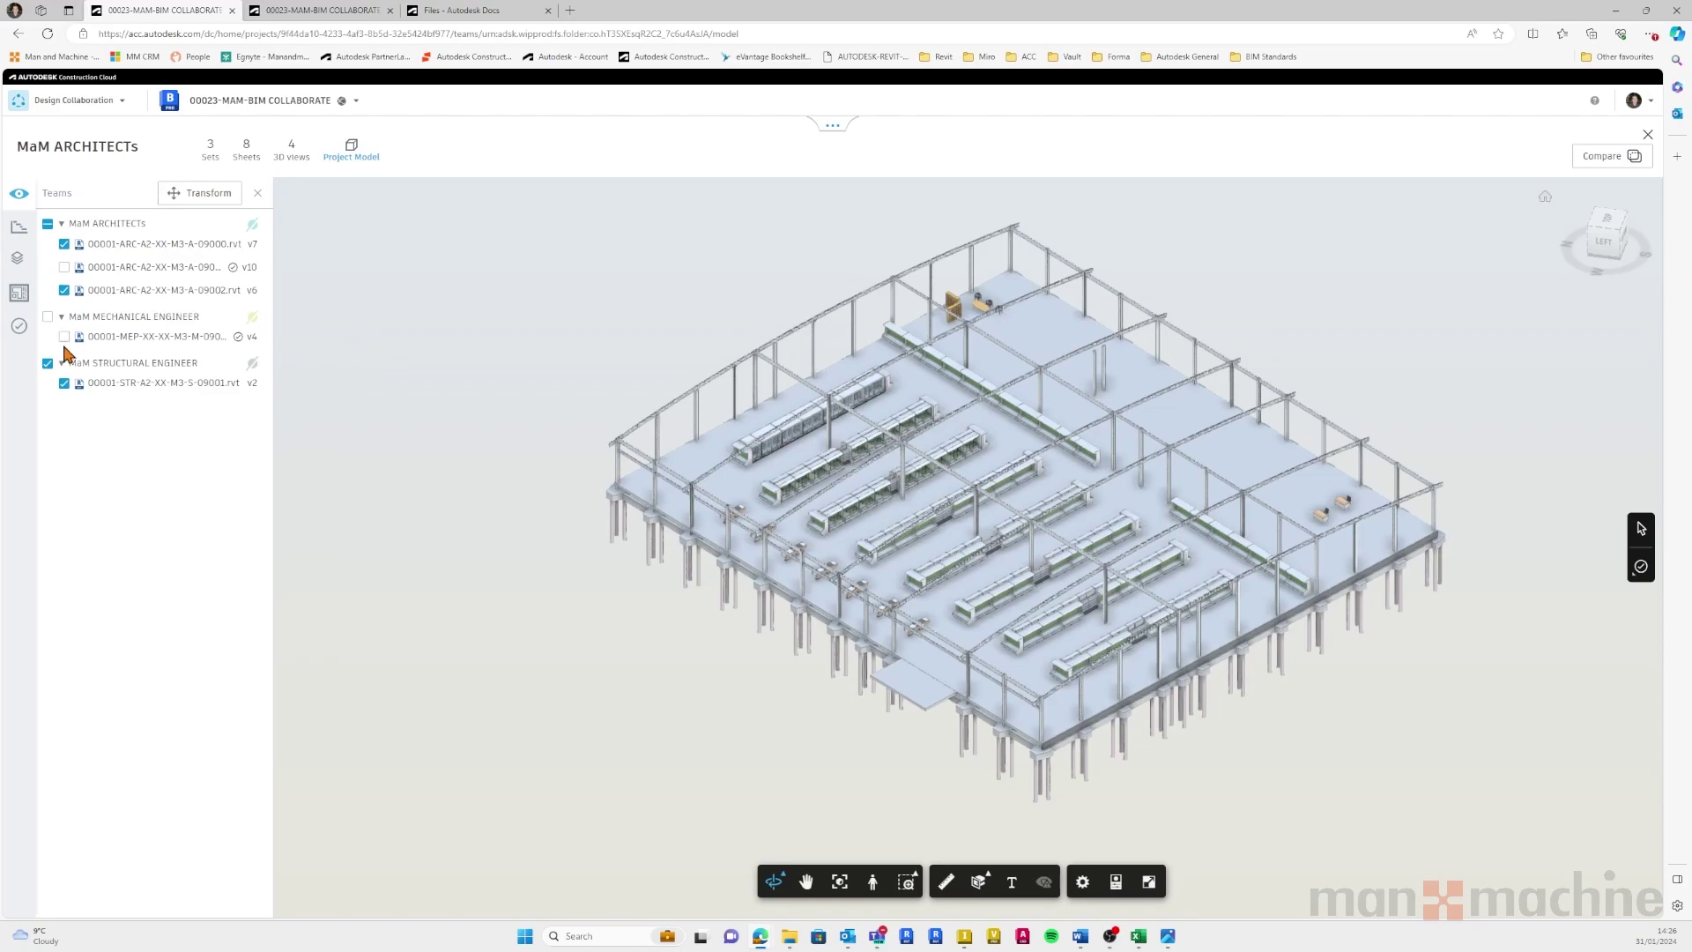
click(63, 335)
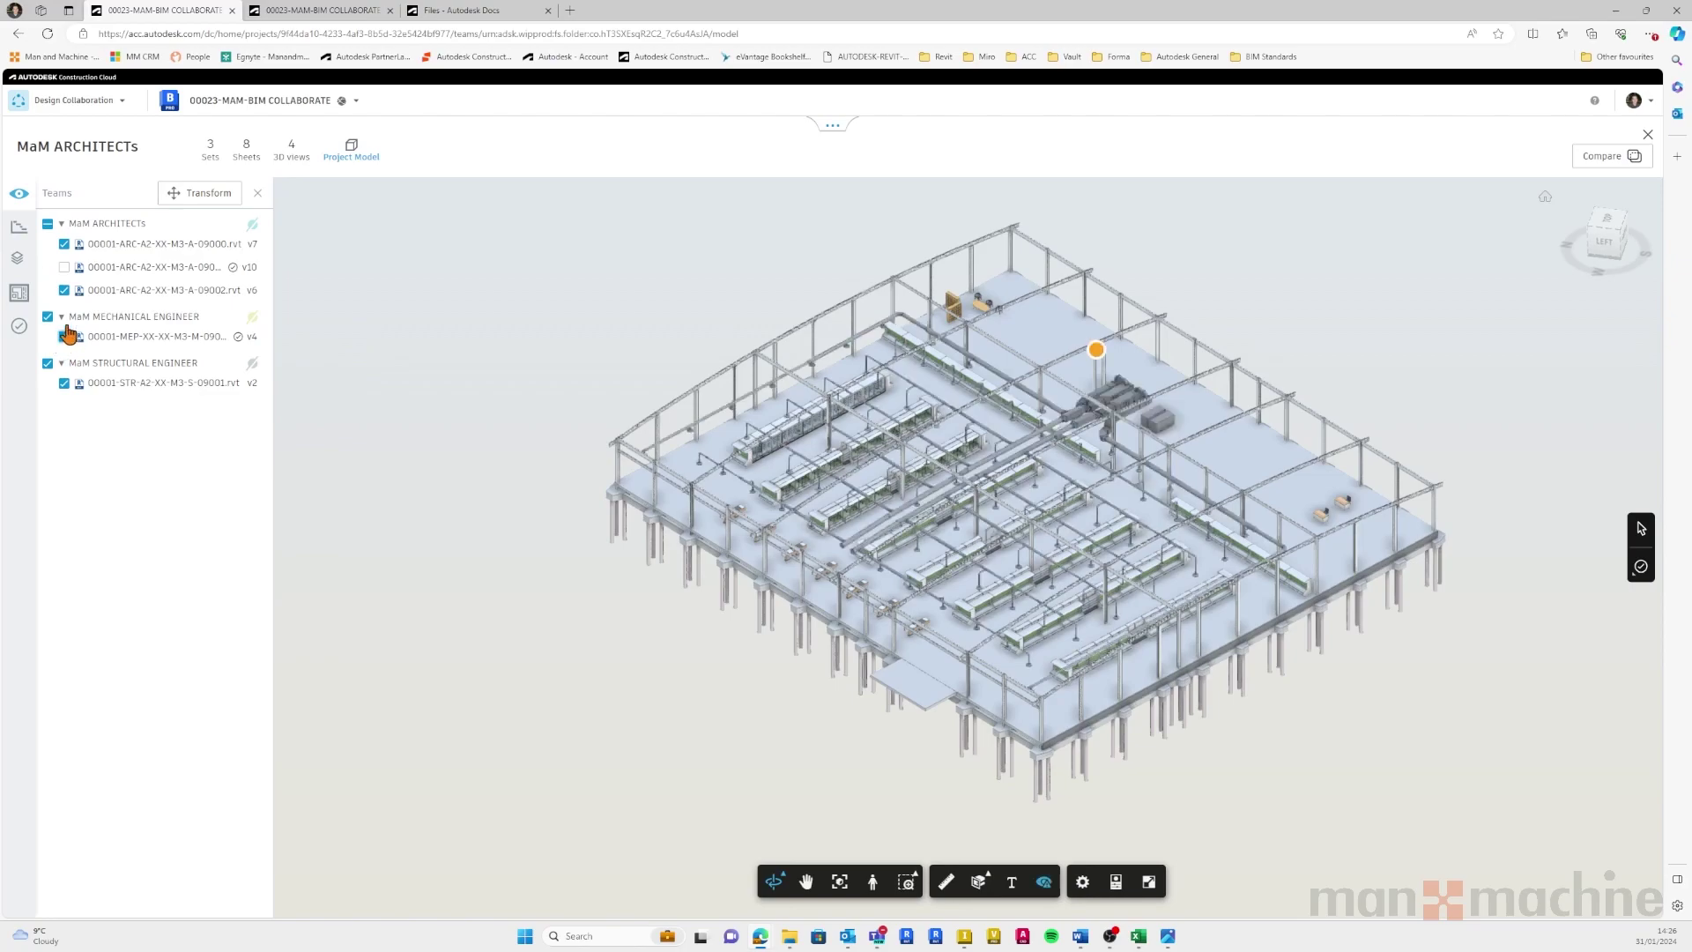
Browse phases, isolate G-Ground FL then 01-First FL, and open the project files in Docs.
click(23, 238)
click(76, 244)
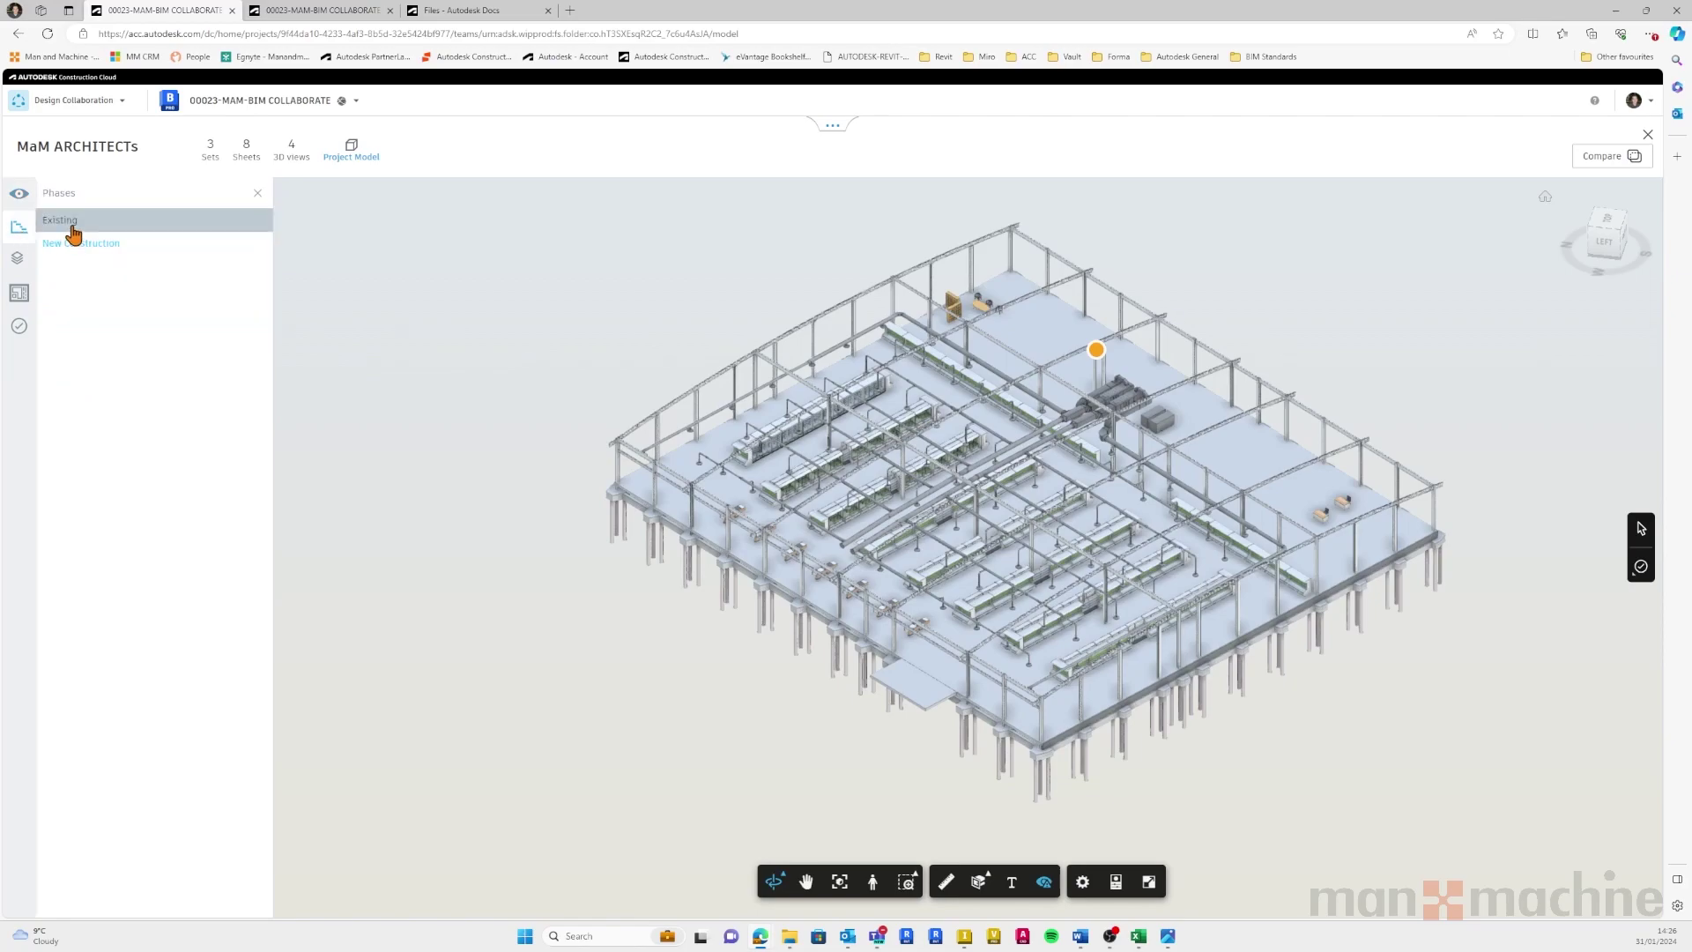
click(29, 269)
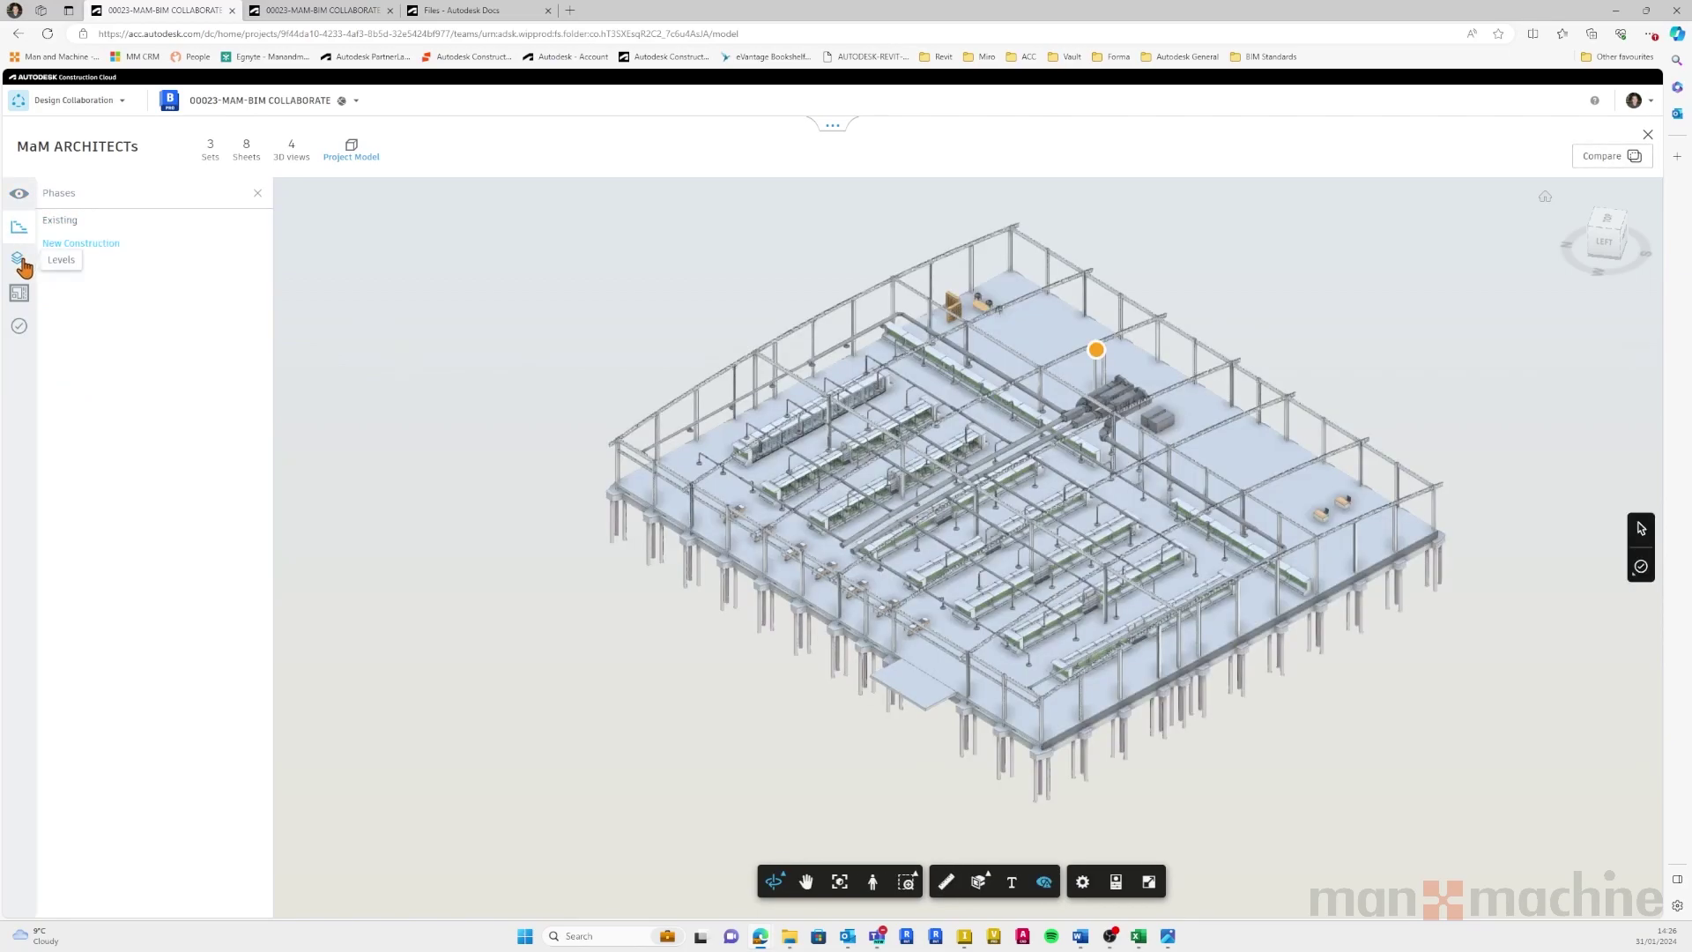
click(76, 317)
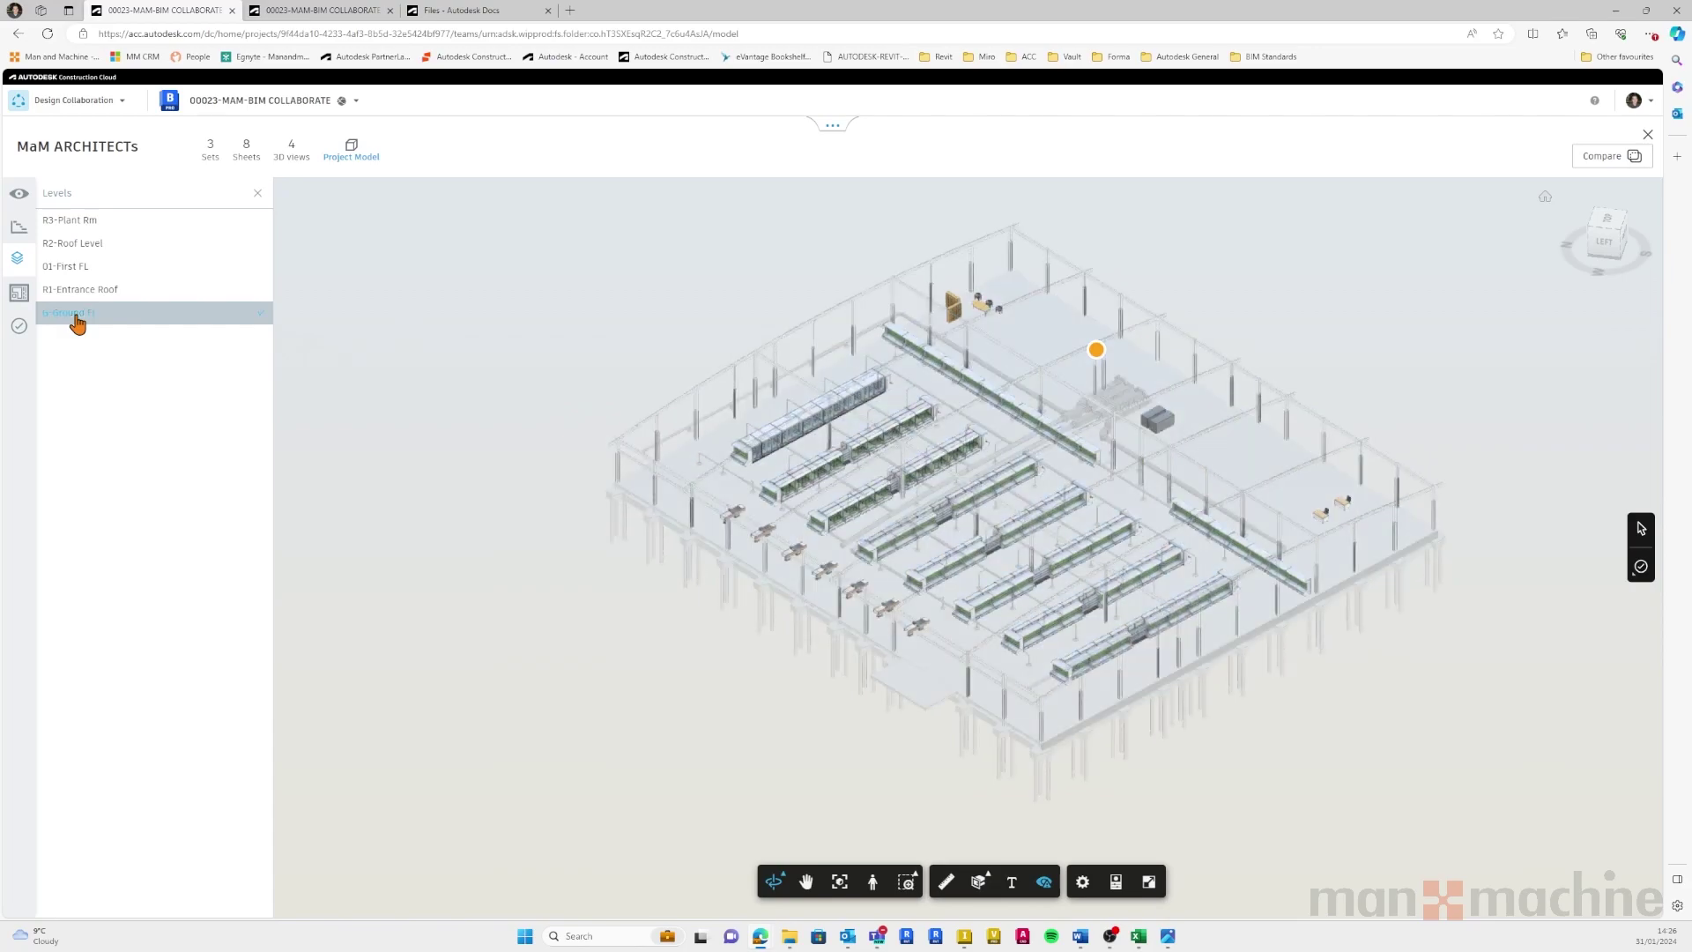
click(76, 267)
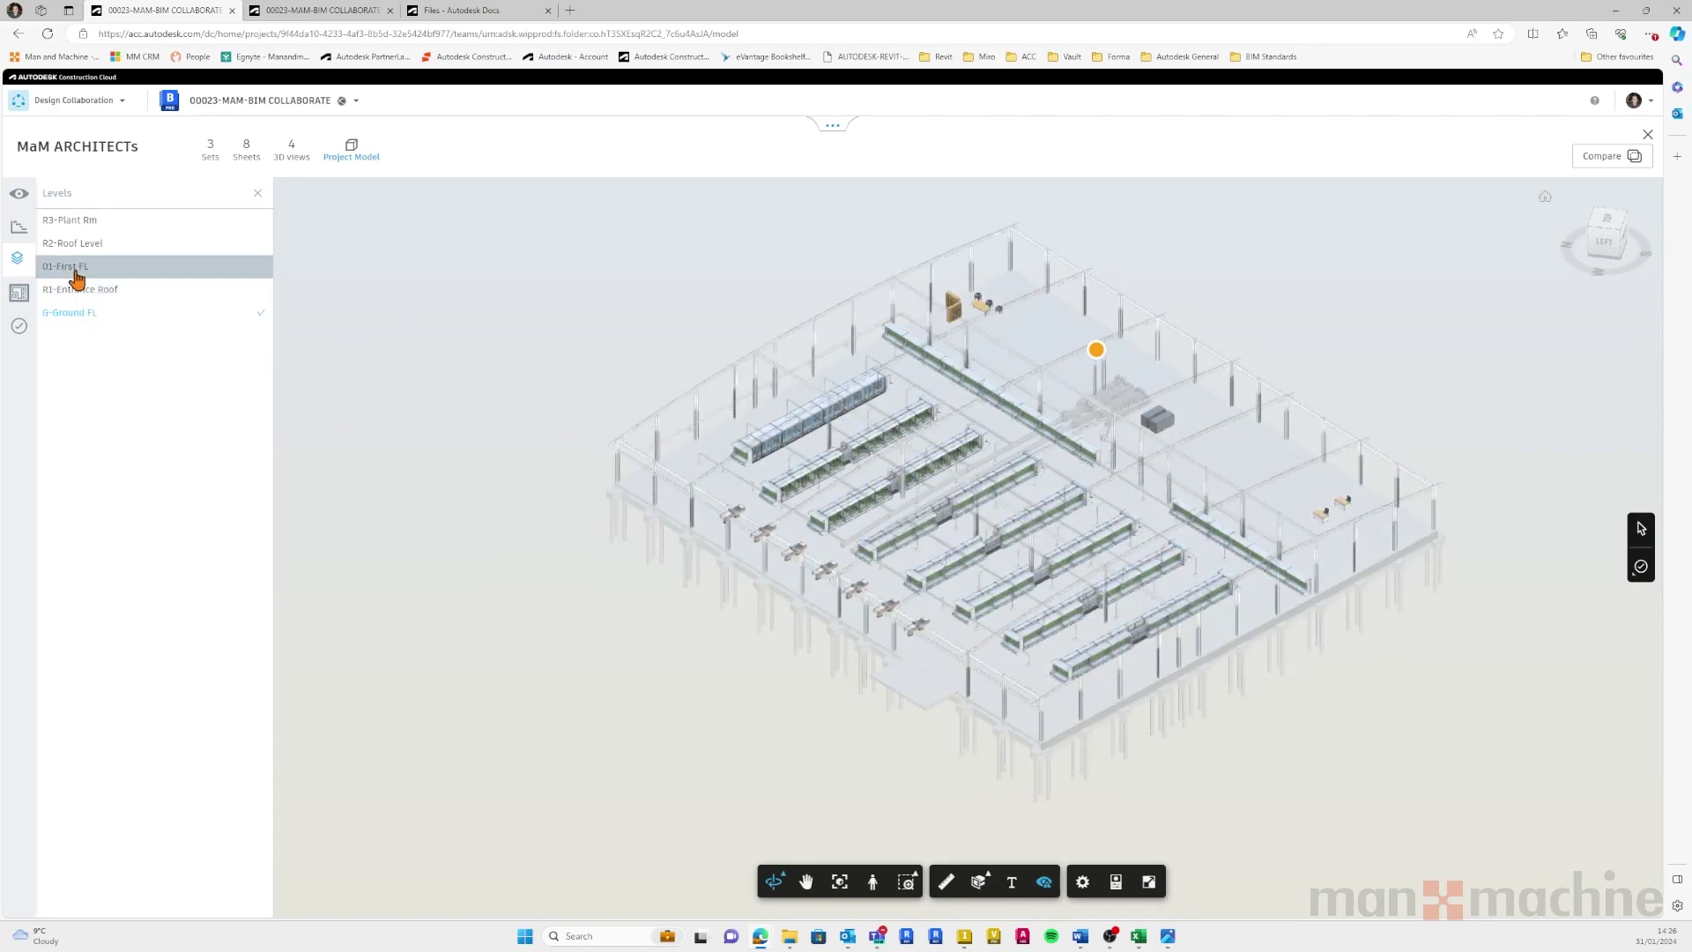
click(19, 297)
click(121, 279)
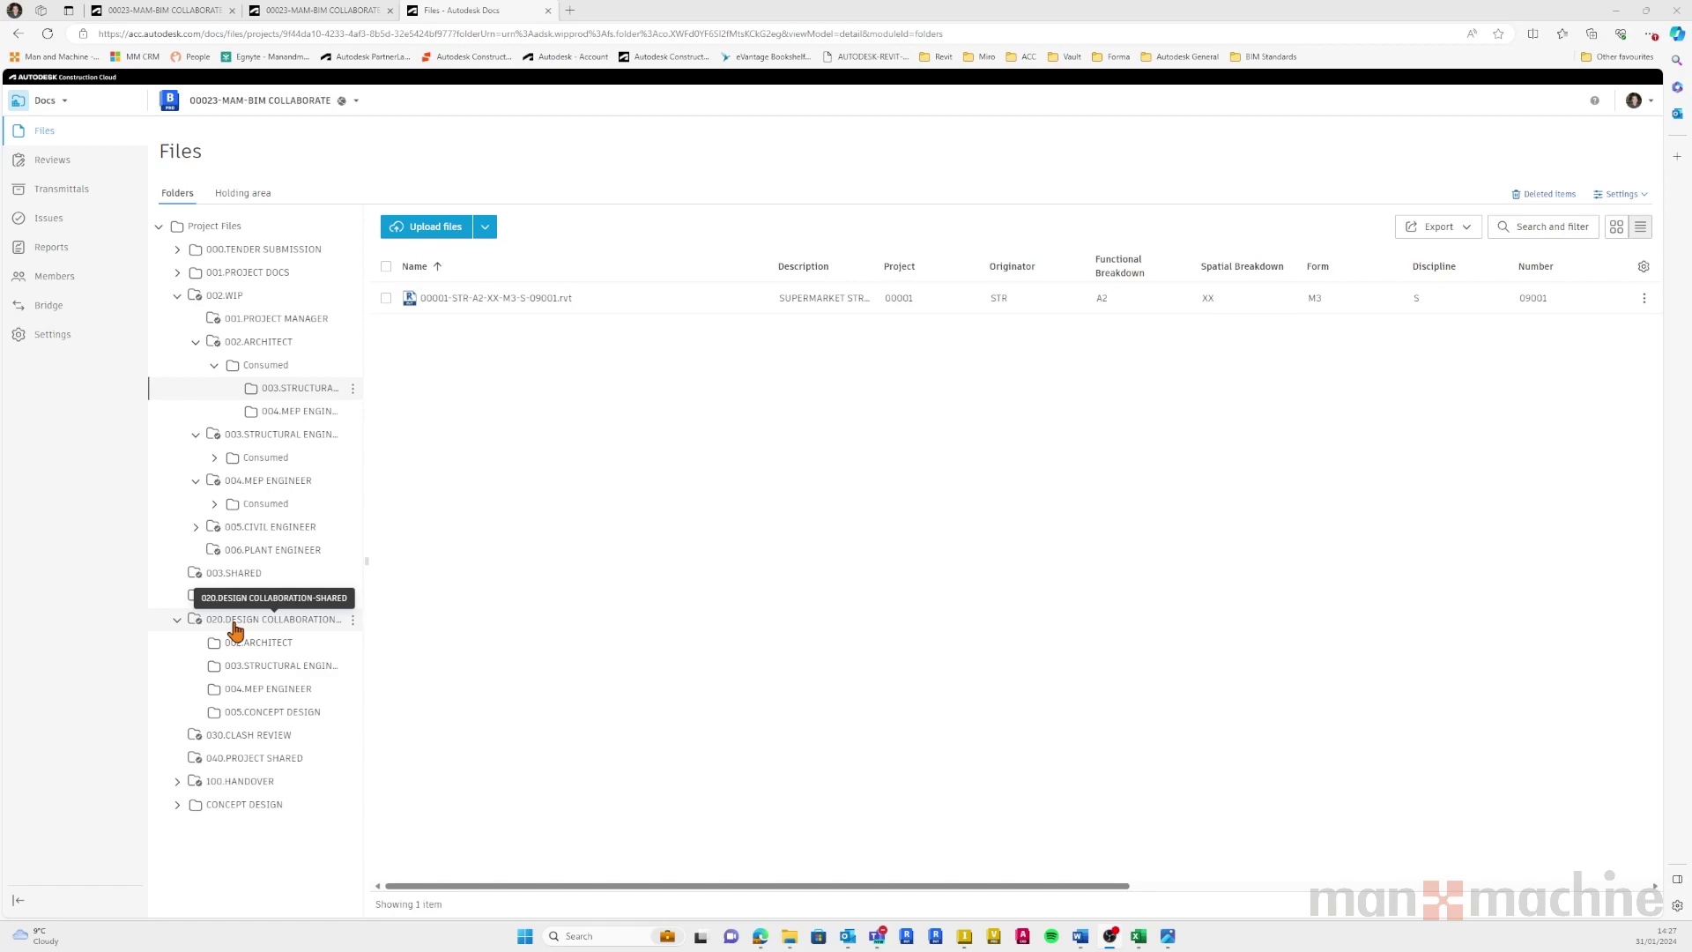
Open the 020.DESIGN COLLABORATION-SHARED folder showing its four team subfolders.
click(233, 621)
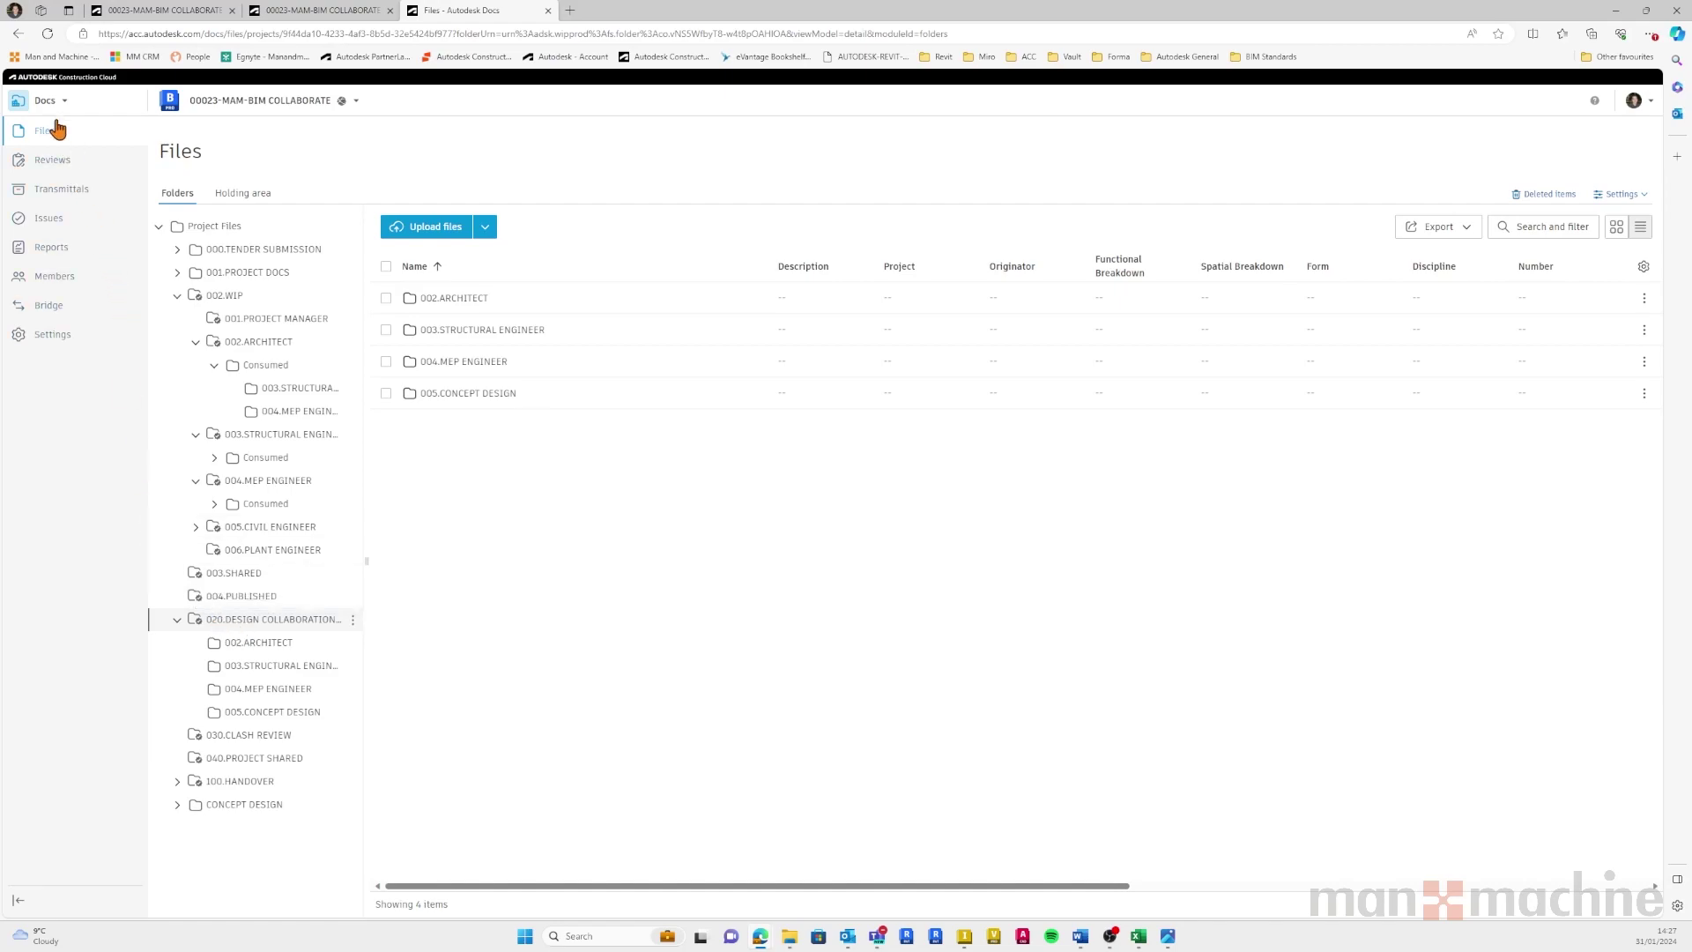
Shorten the timeline, review the structural, mechanical and architect team rows, and open project Settings.
key(ctrl+1)
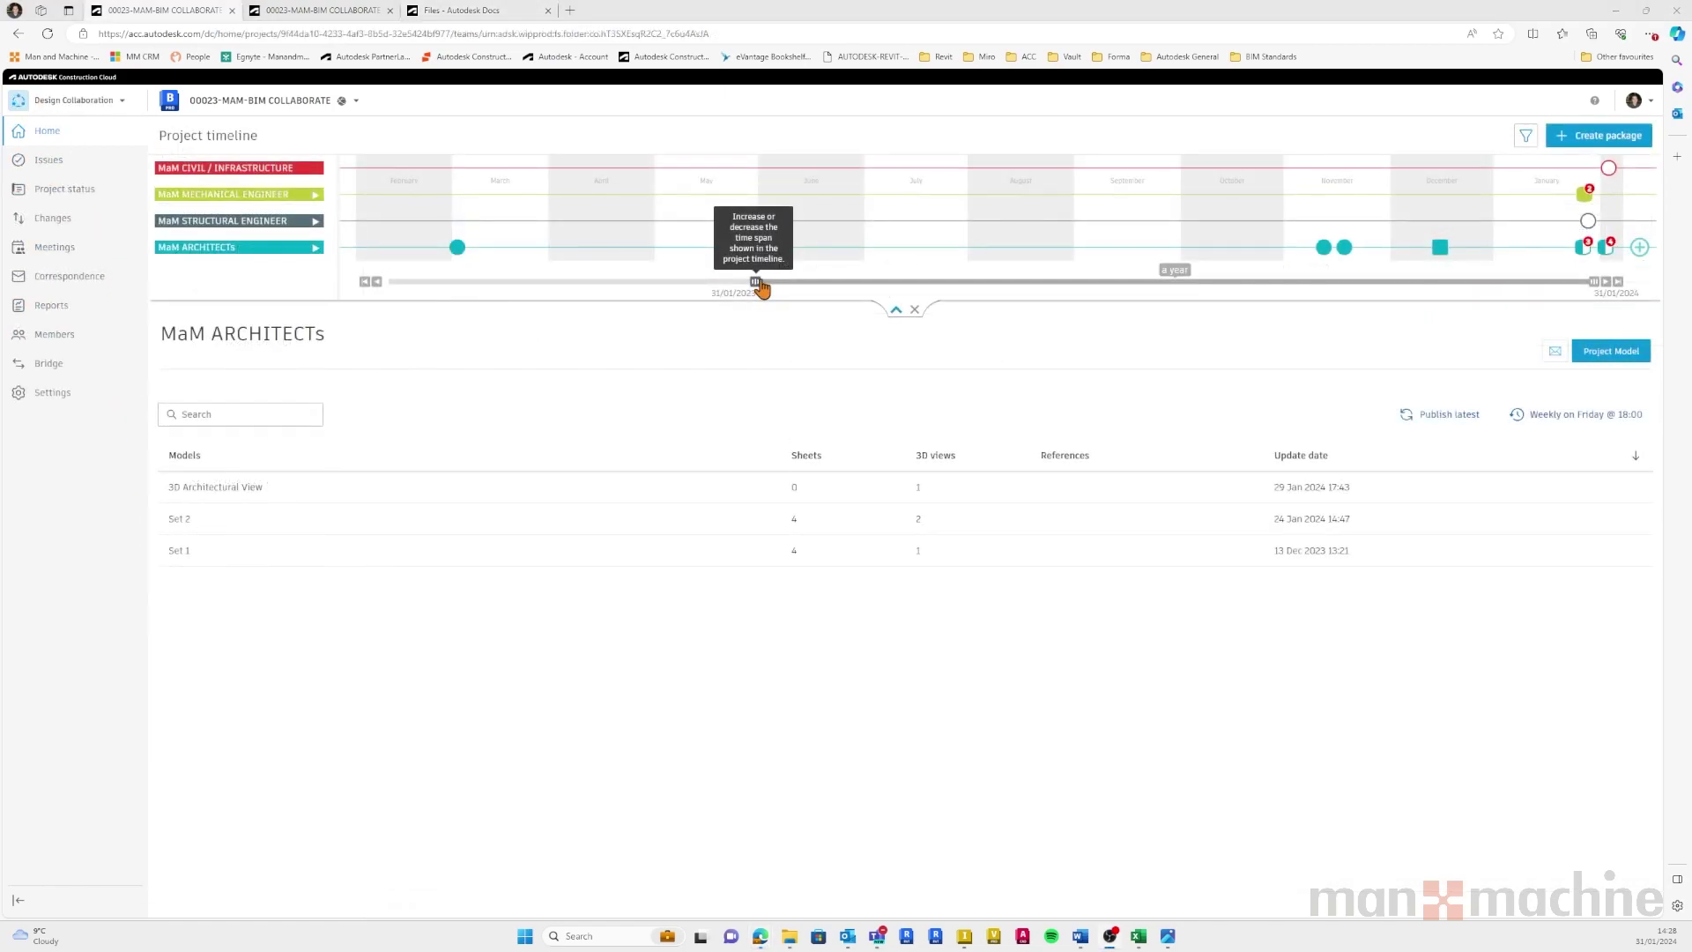
drag(990, 281, 1369, 282)
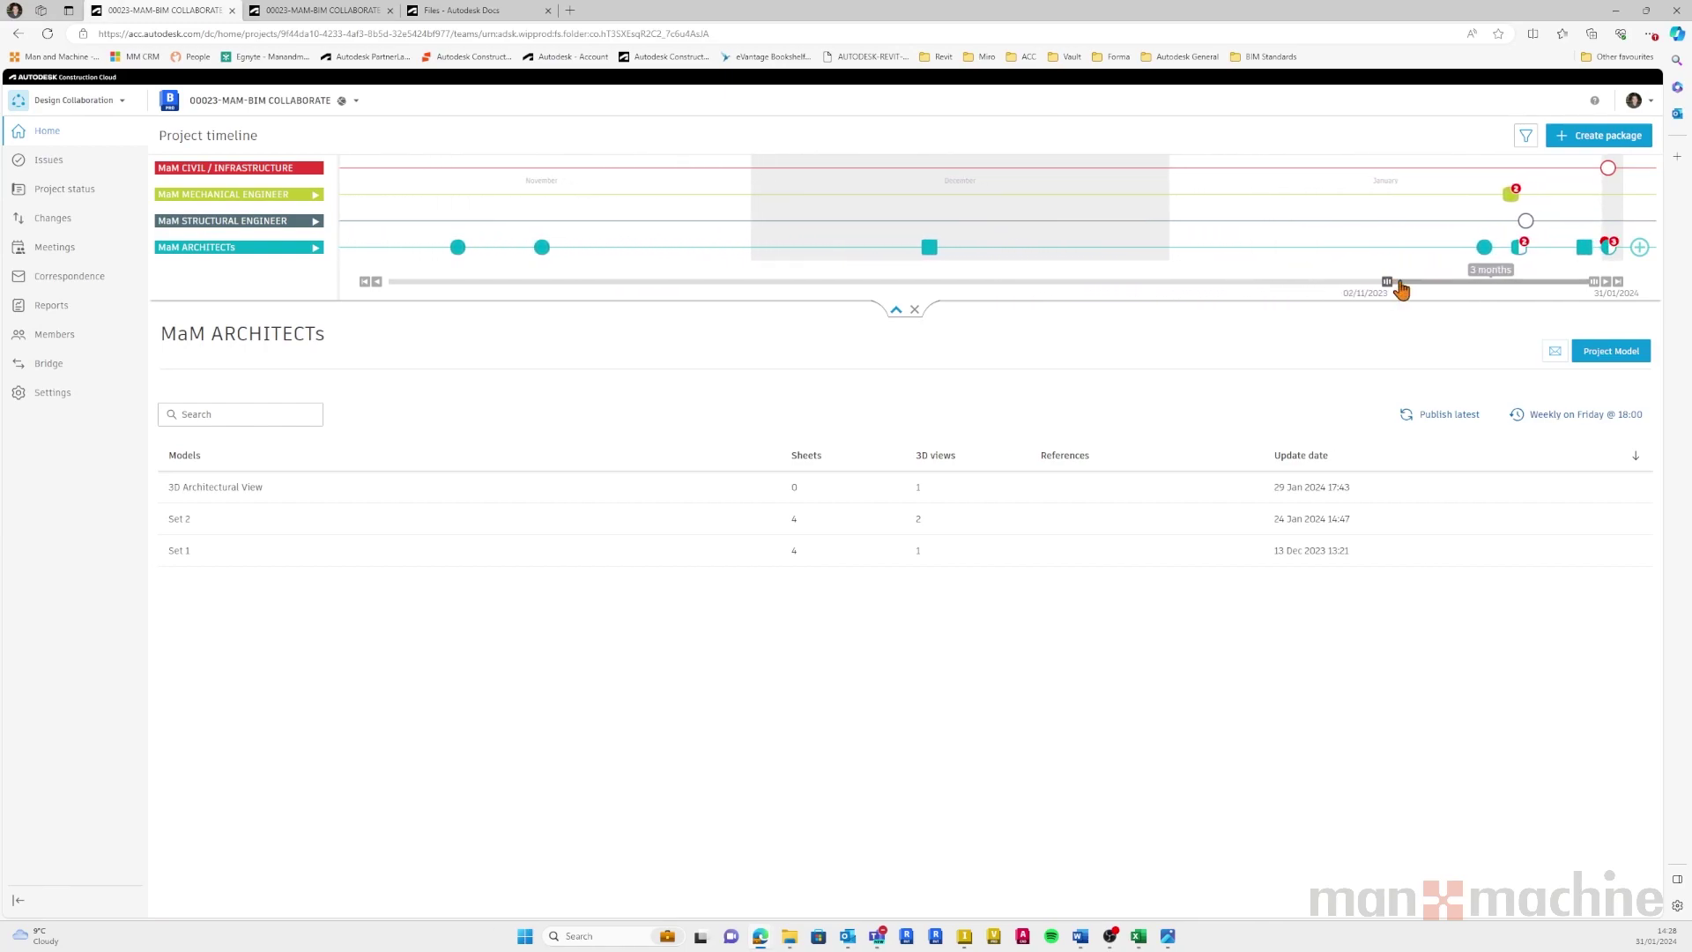
drag(1402, 290, 1408, 289)
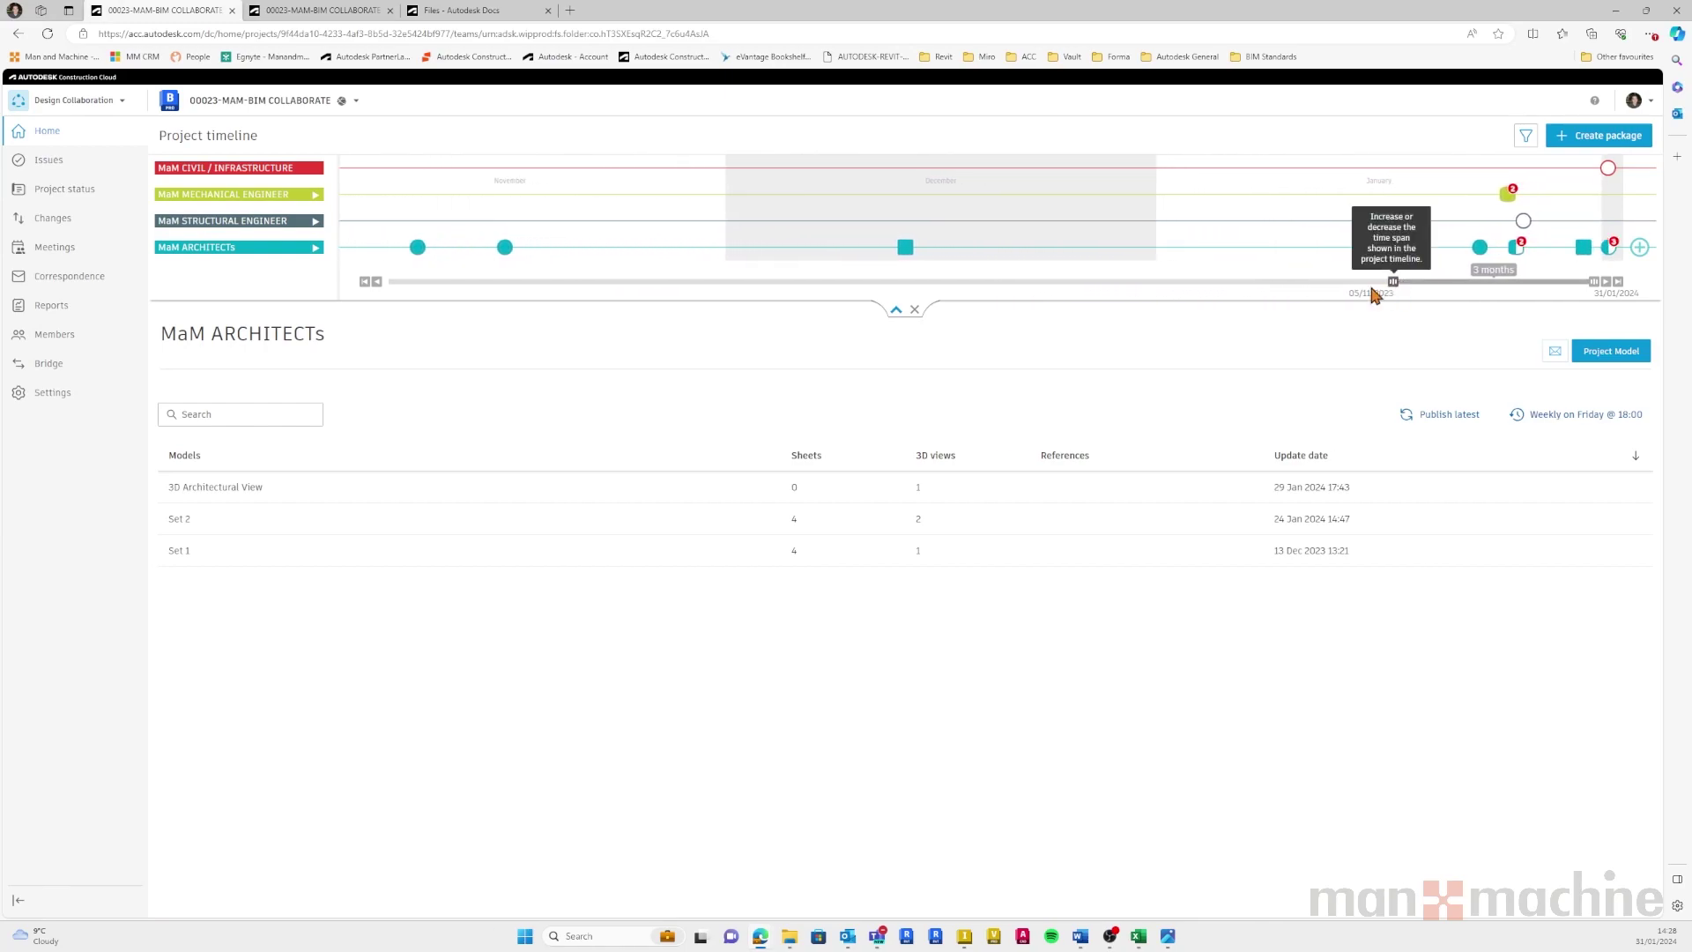
click(222, 221)
click(228, 226)
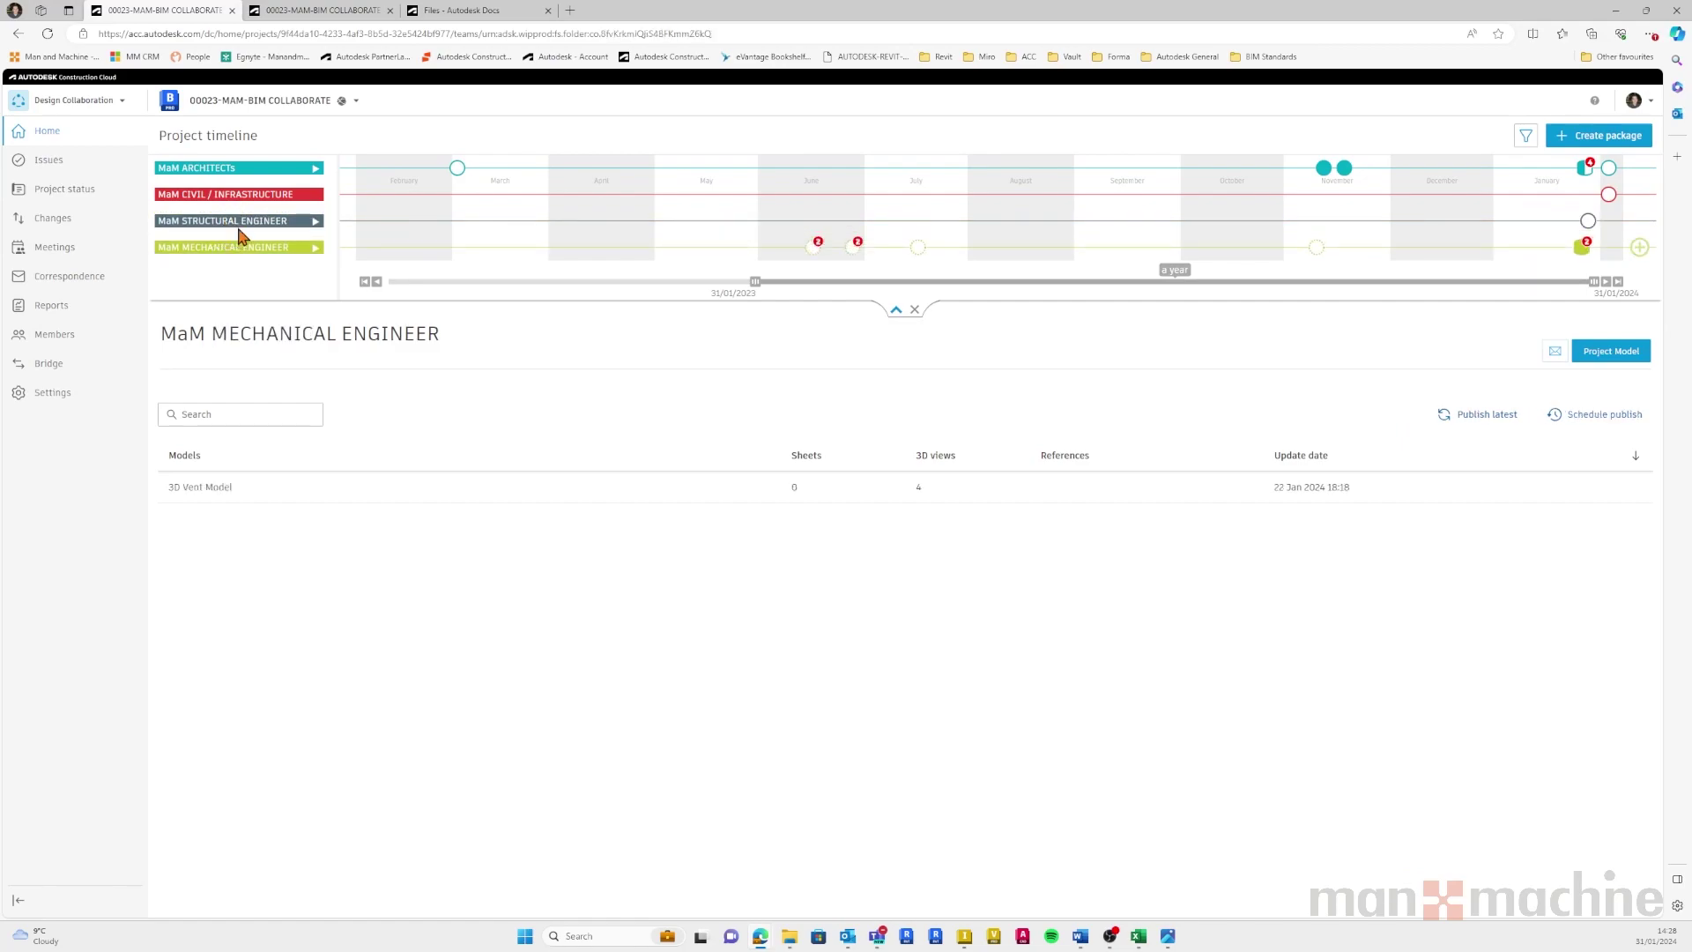
click(237, 173)
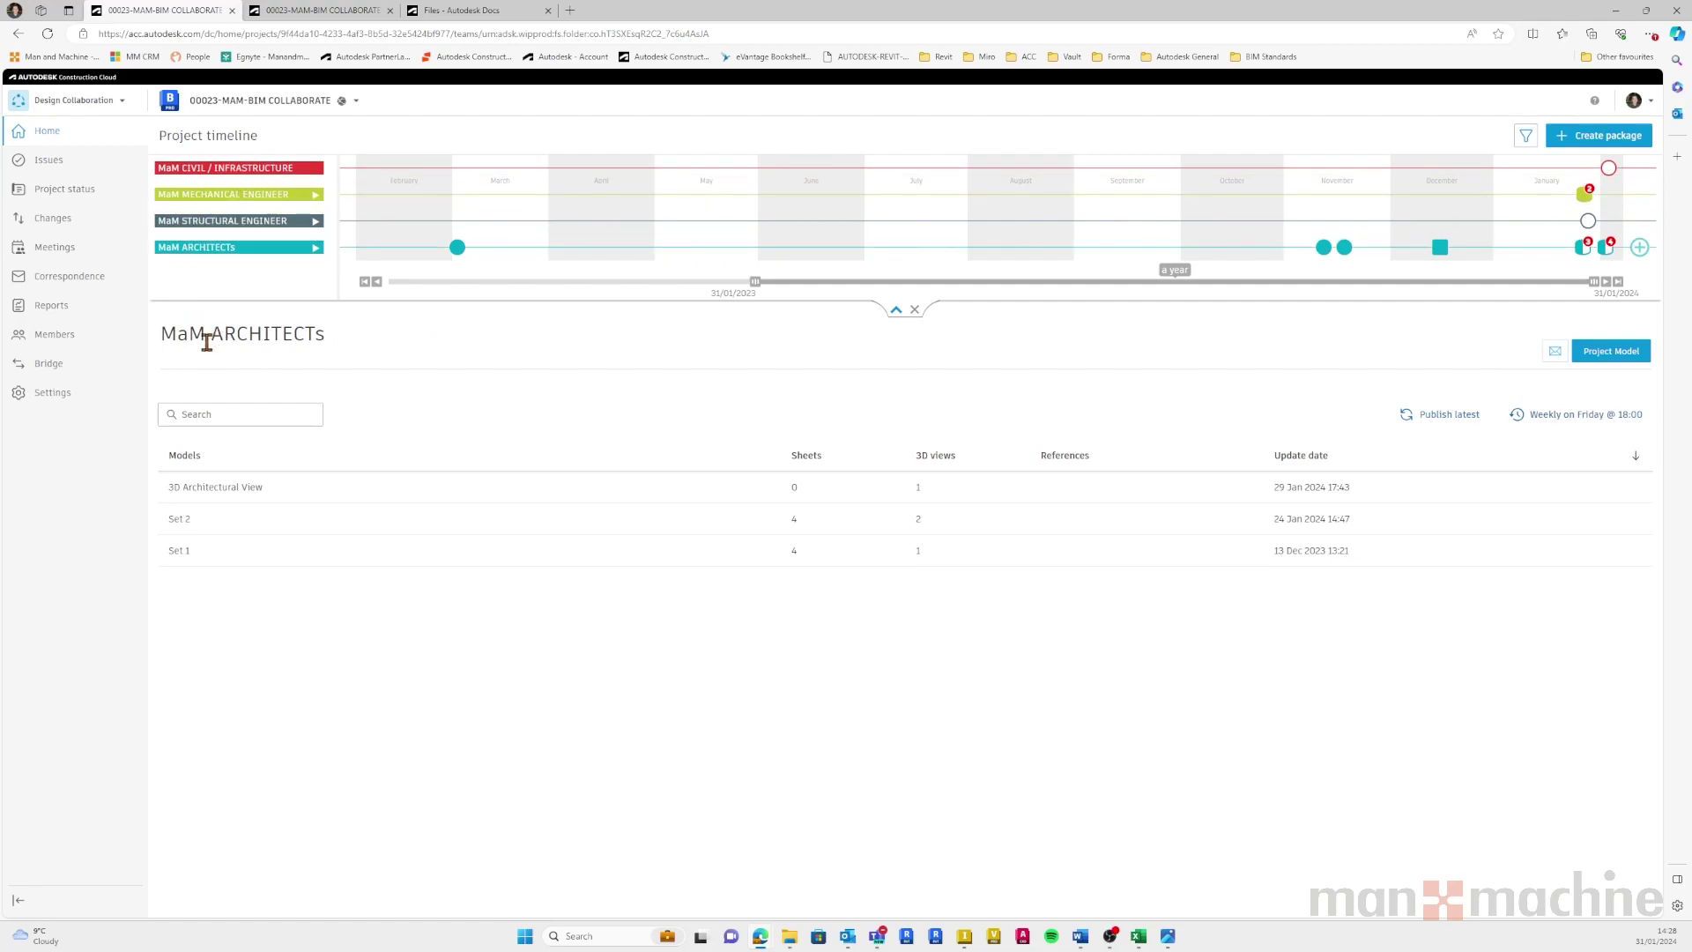
click(57, 402)
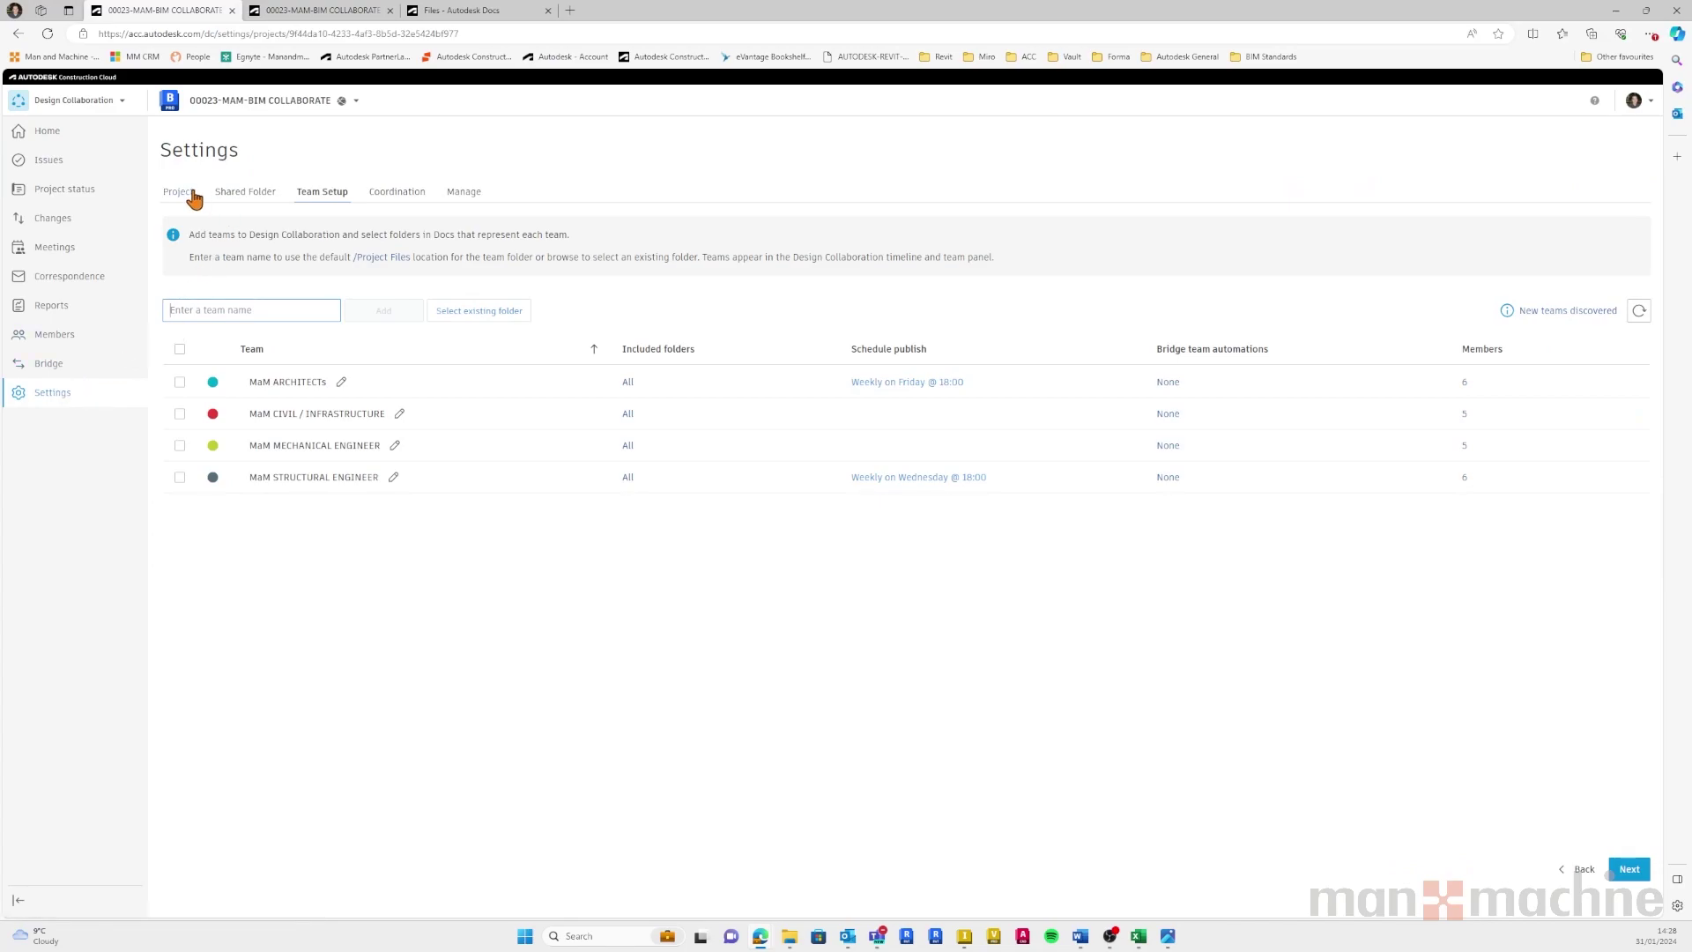
click(235, 195)
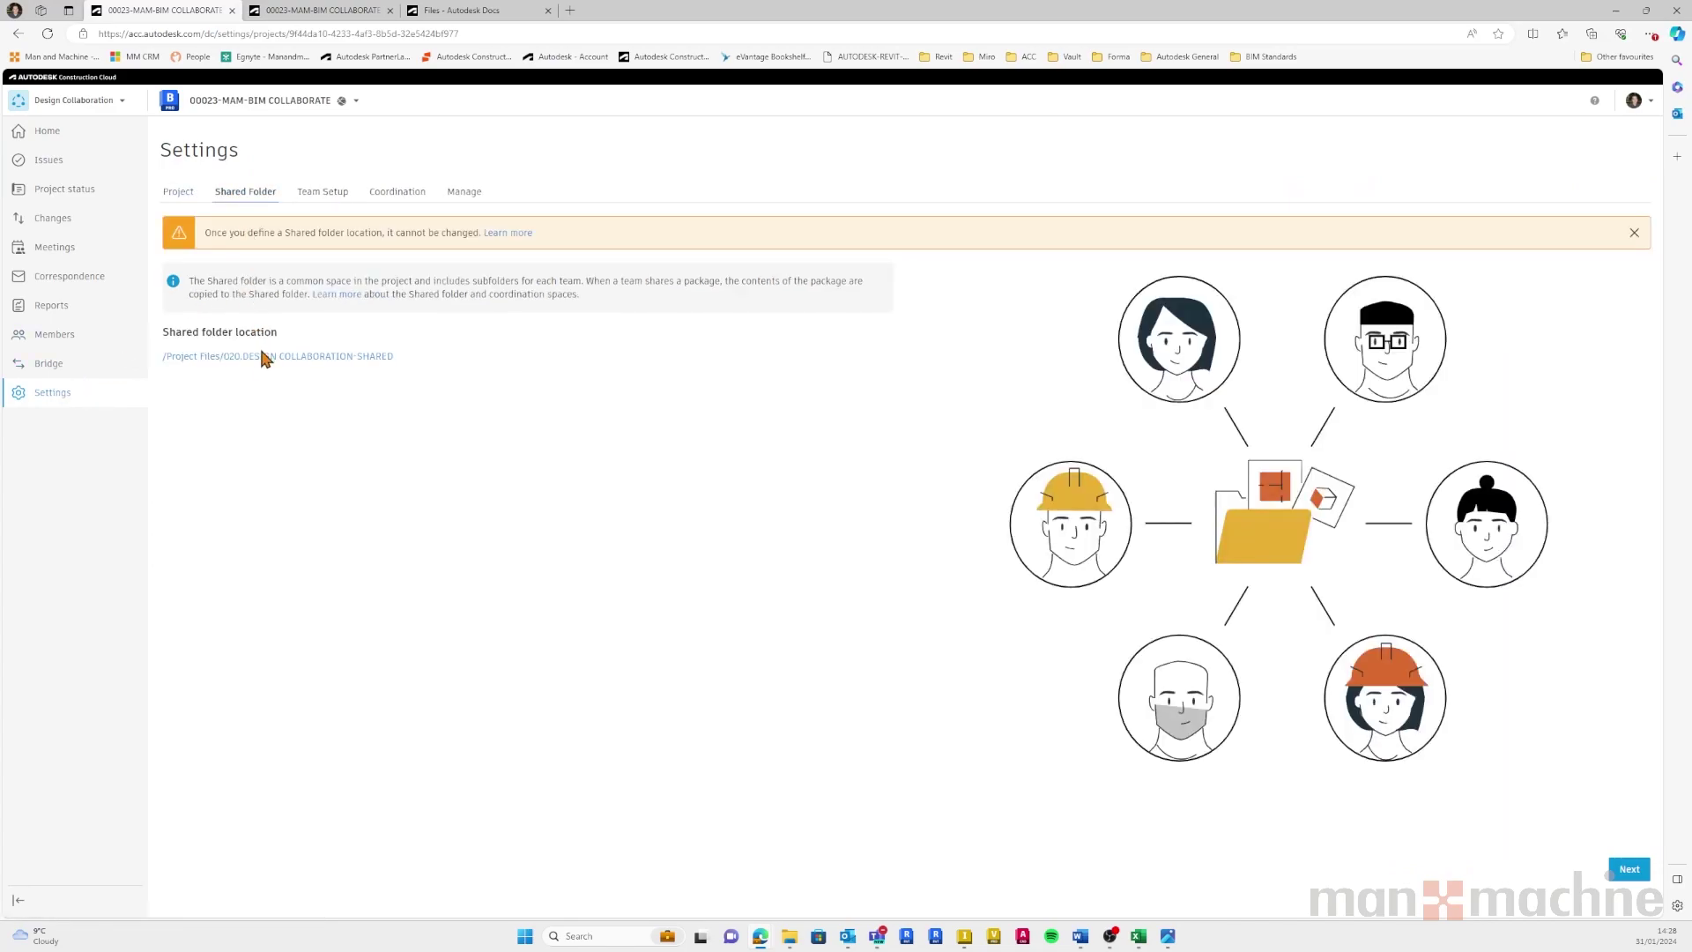
click(324, 199)
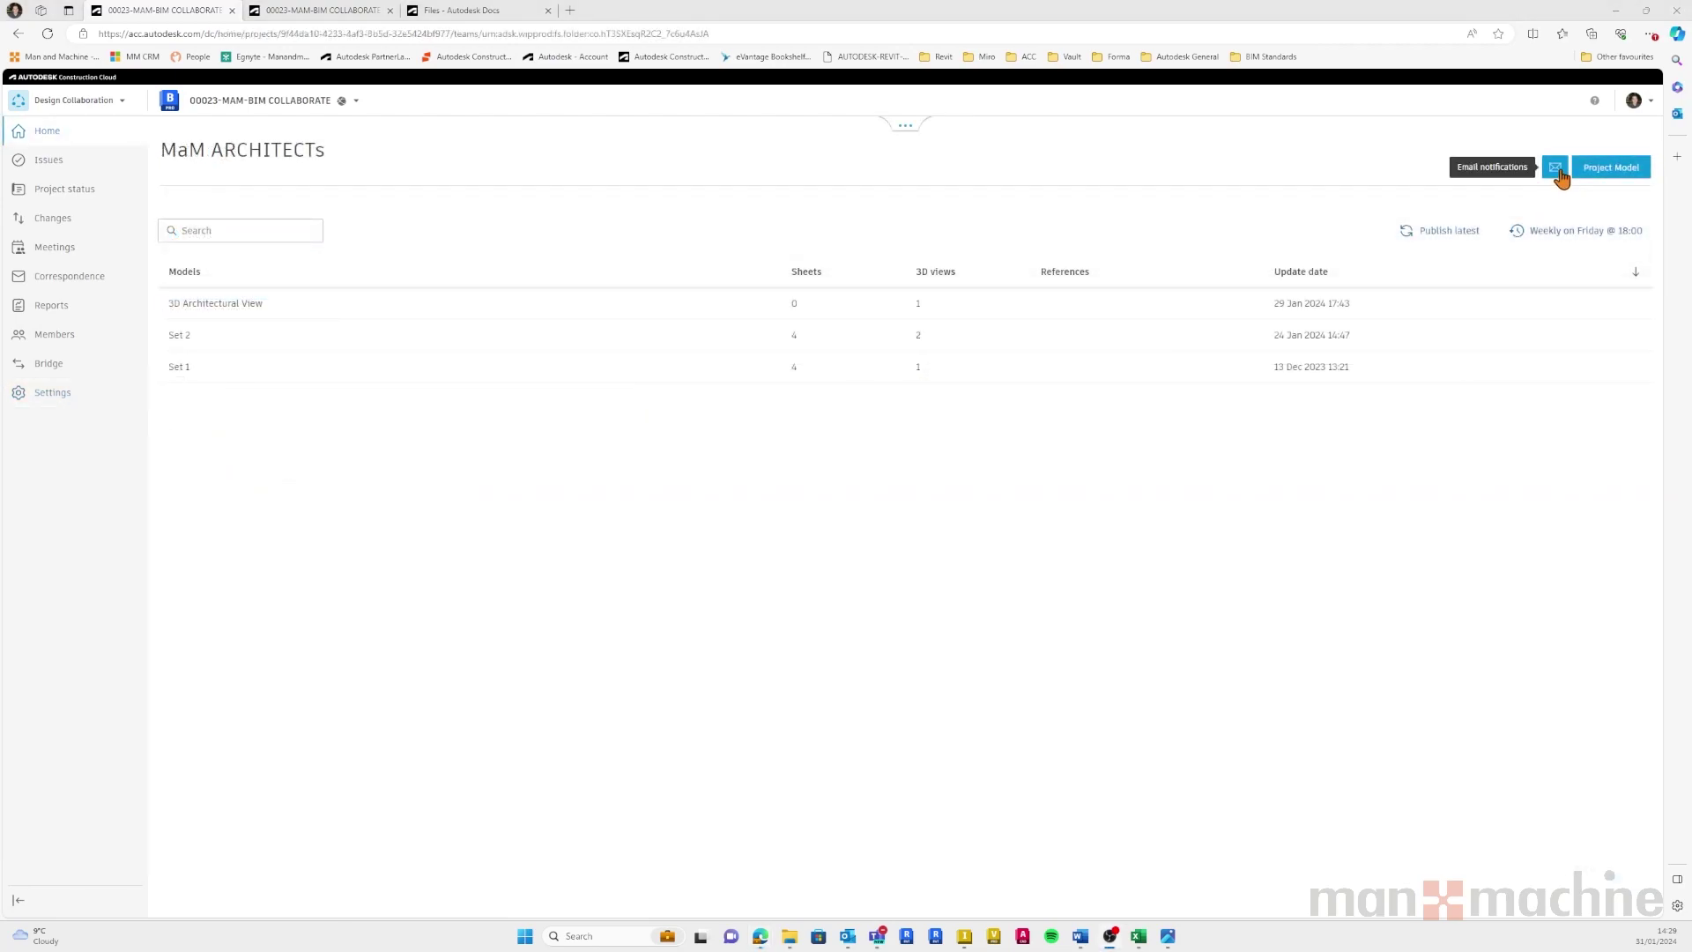
Open the email notification options beside Project Model for the MaM ARCHITECTs team.
click(1558, 171)
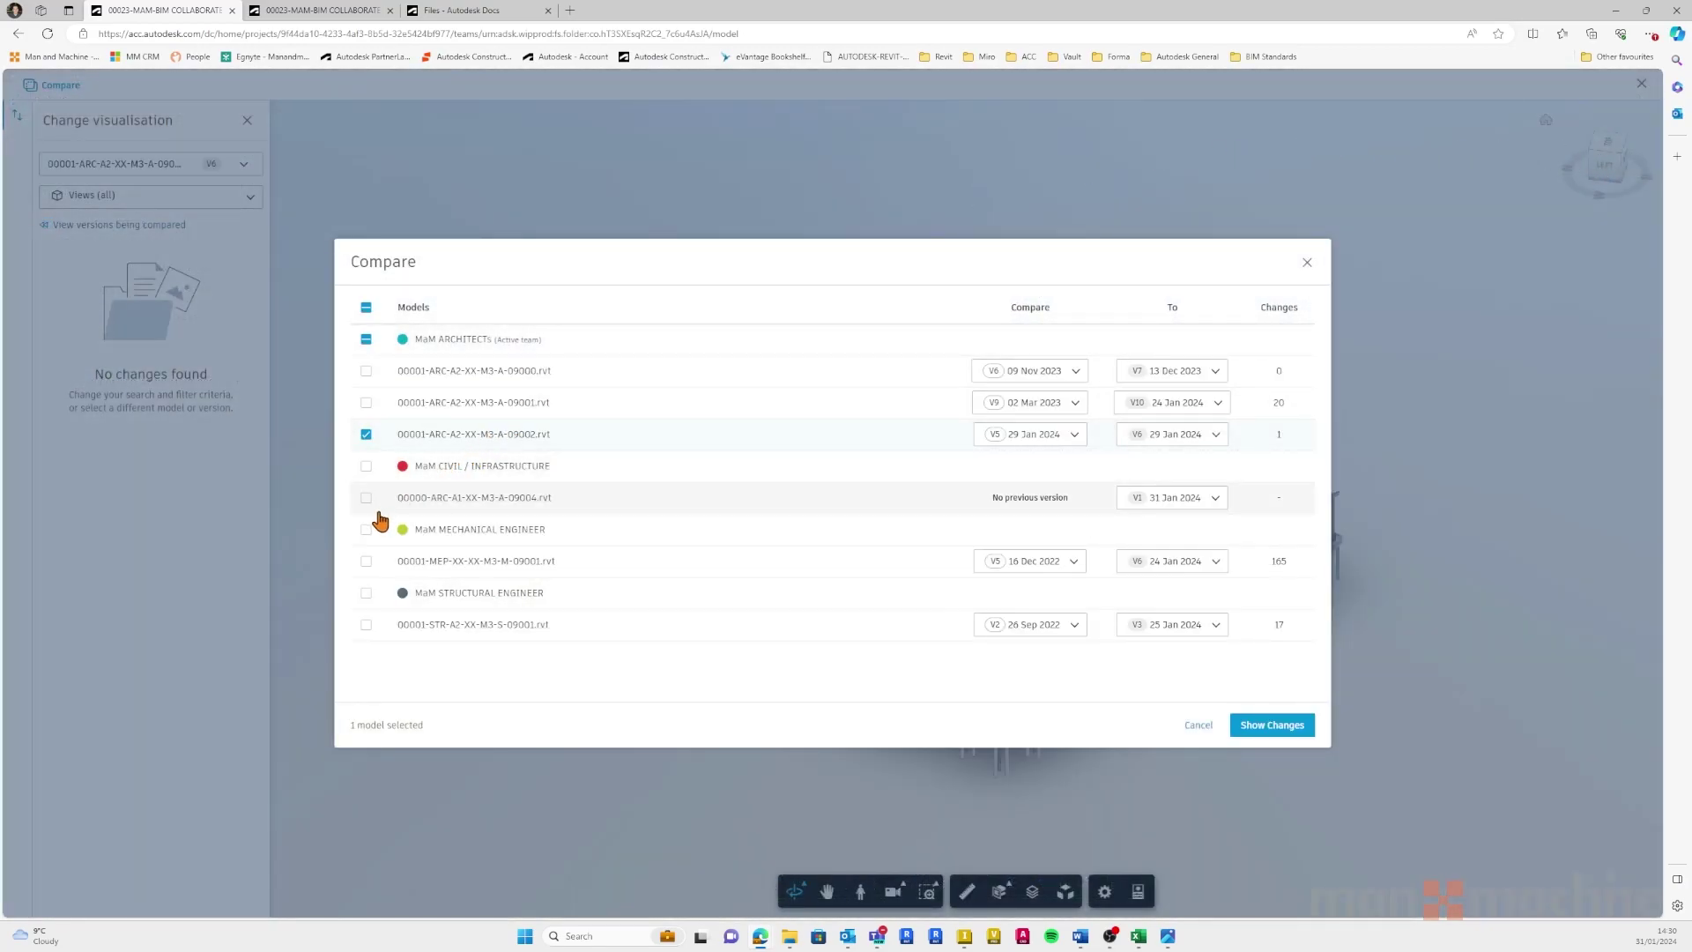
Tick the MEP and STR models alongside ARC and show the 183 changes in 3D.
click(366, 563)
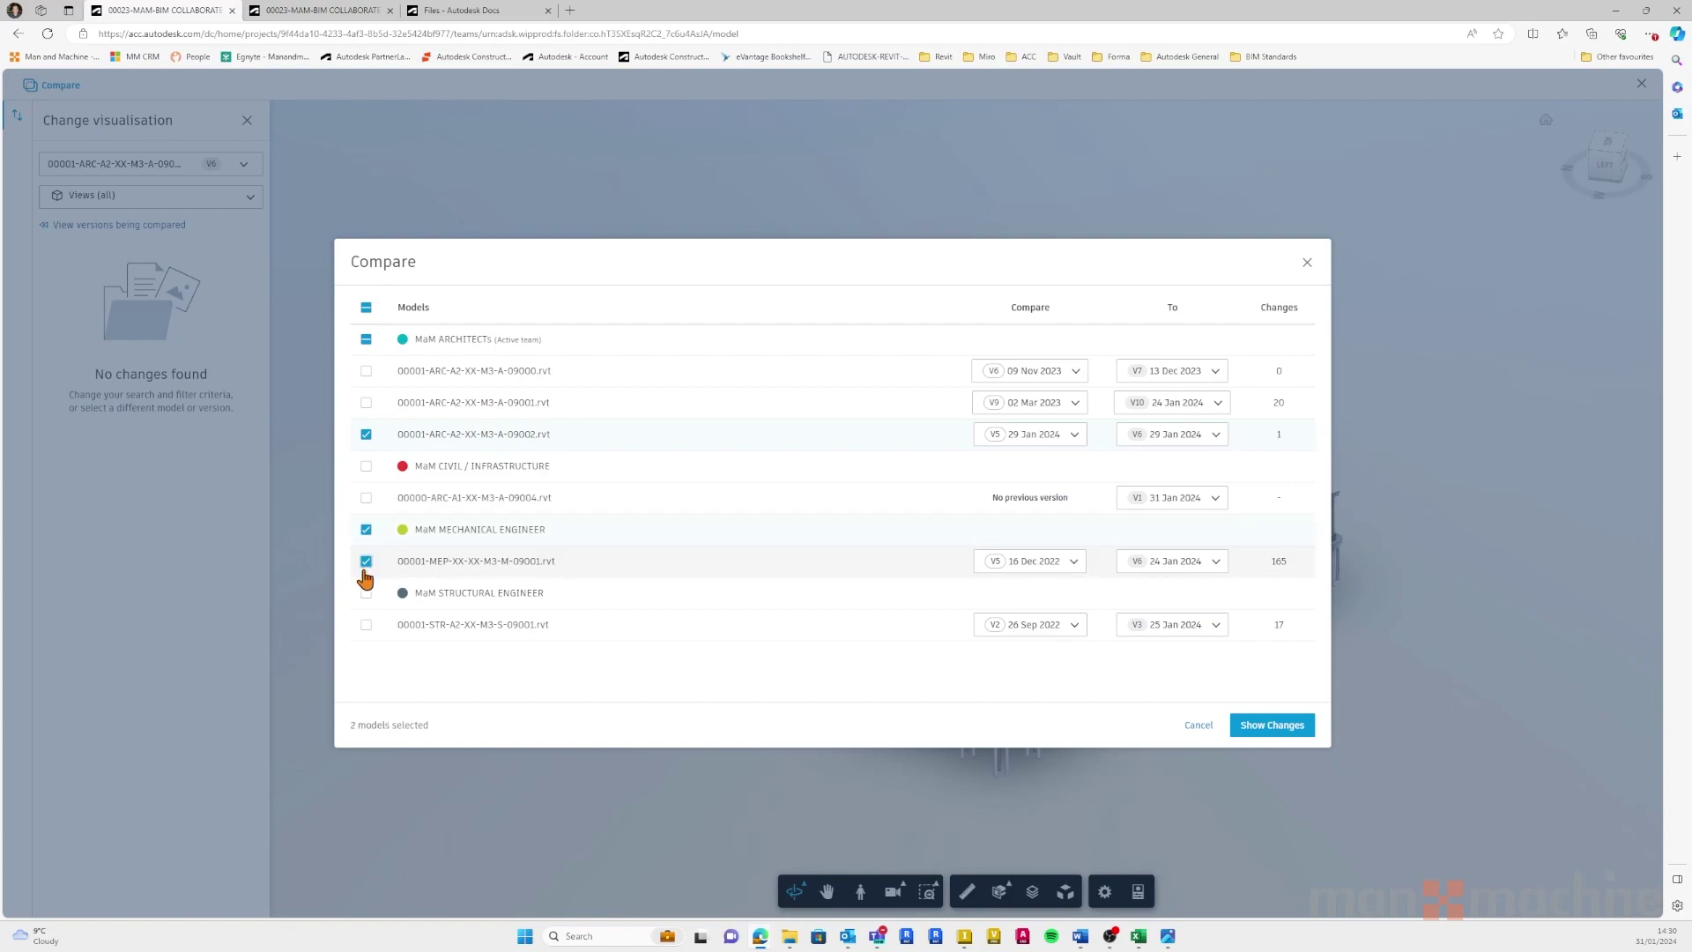
click(366, 629)
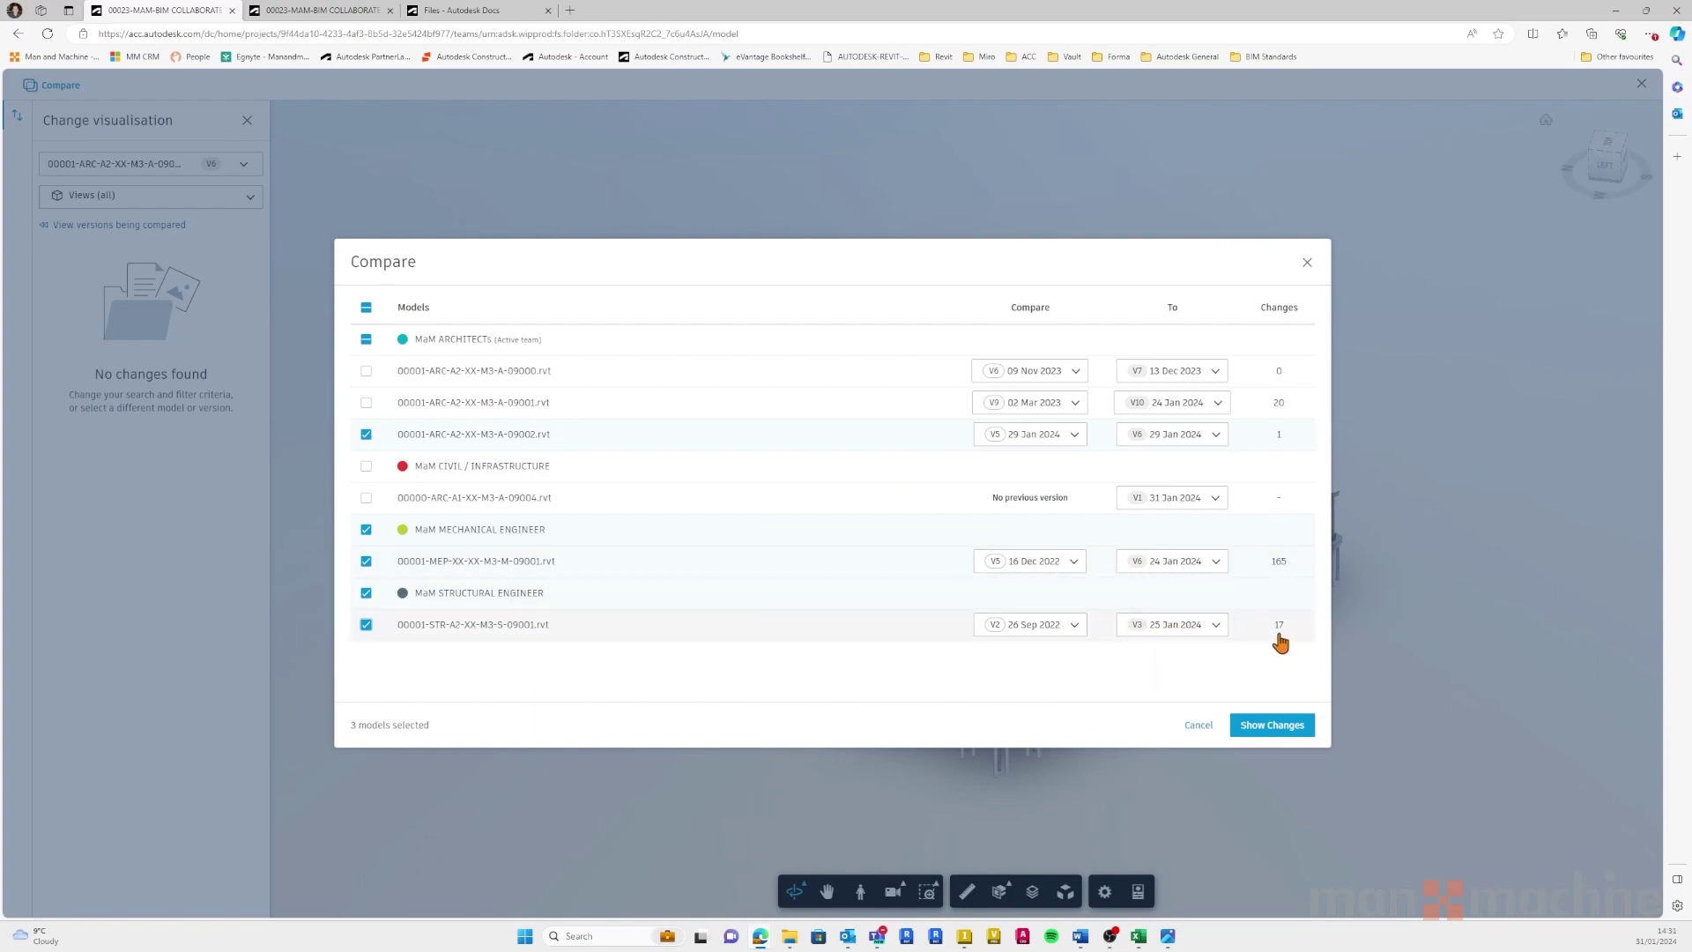
click(1273, 726)
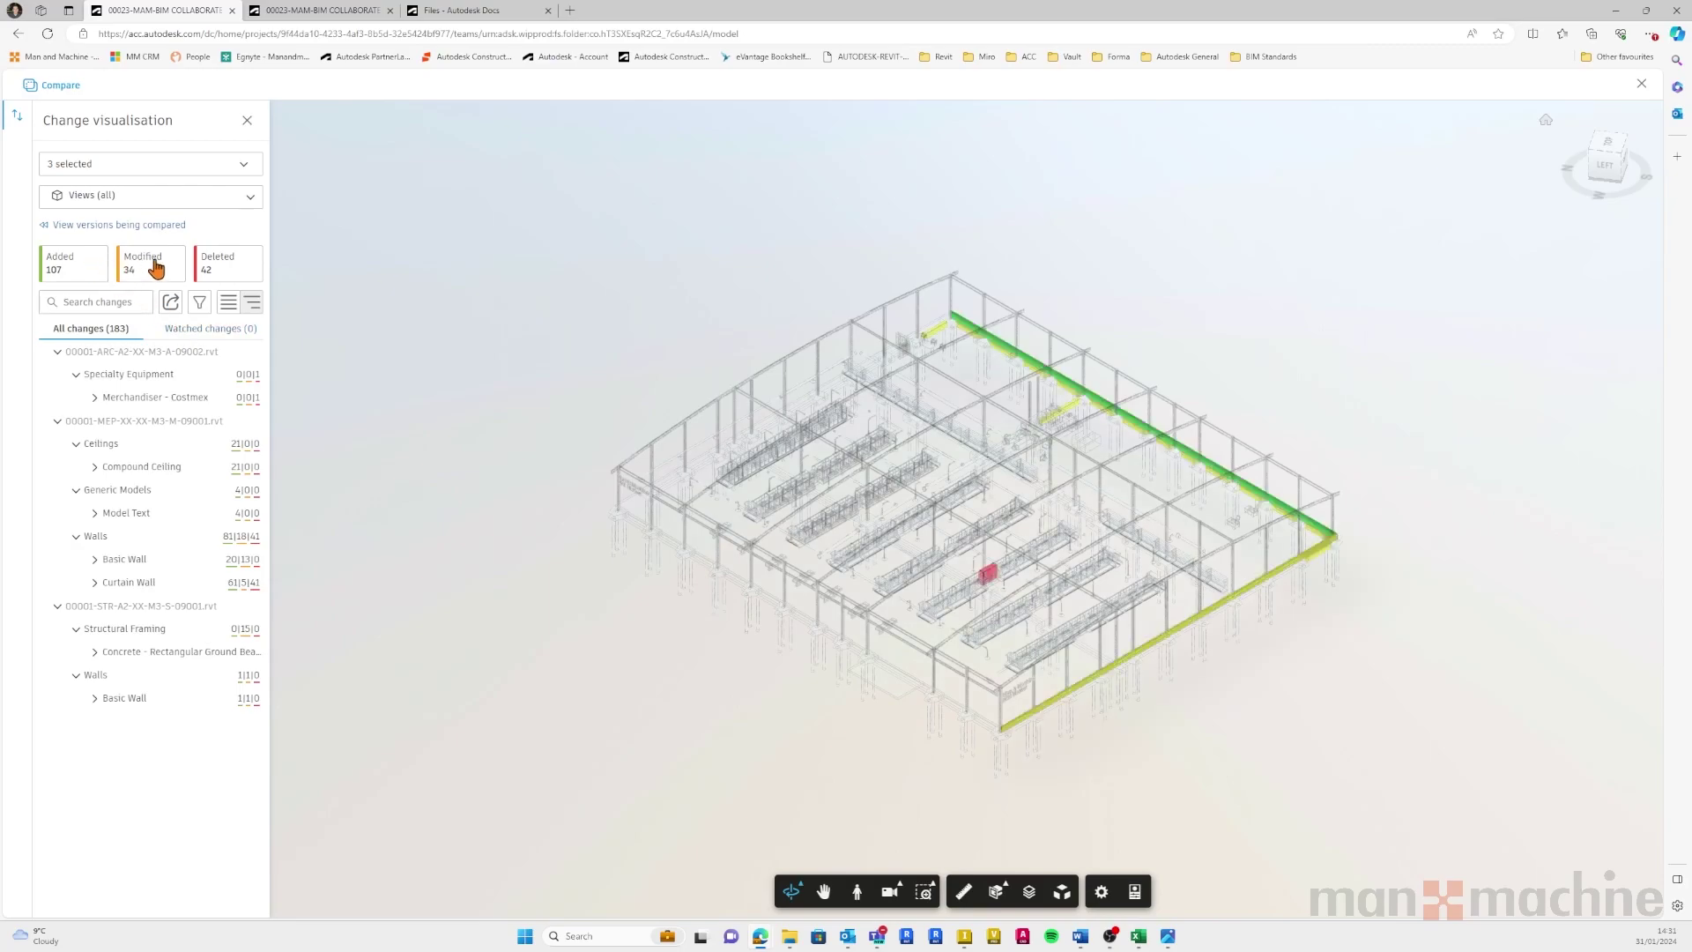
Search the change list for 'wall' to show wall changes only.
click(88, 305)
text(wall)
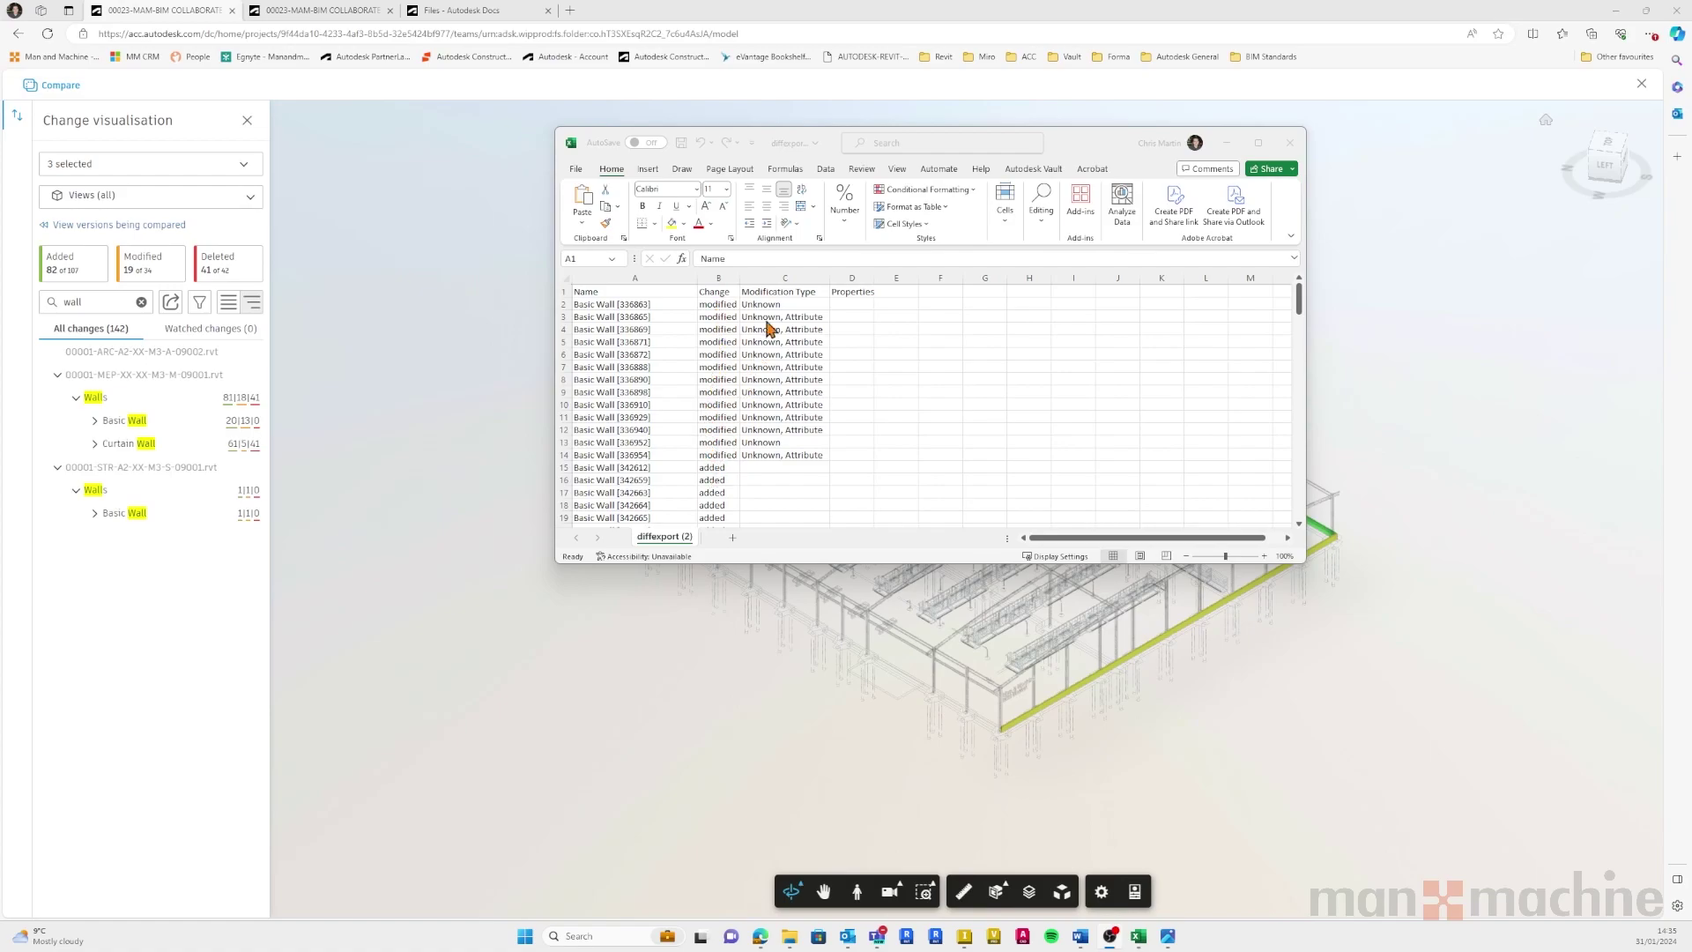
Bring up the change filter options for the wall change list.
click(200, 303)
Limit the changes to the Architecture discipline and the Walls category and apply.
click(190, 357)
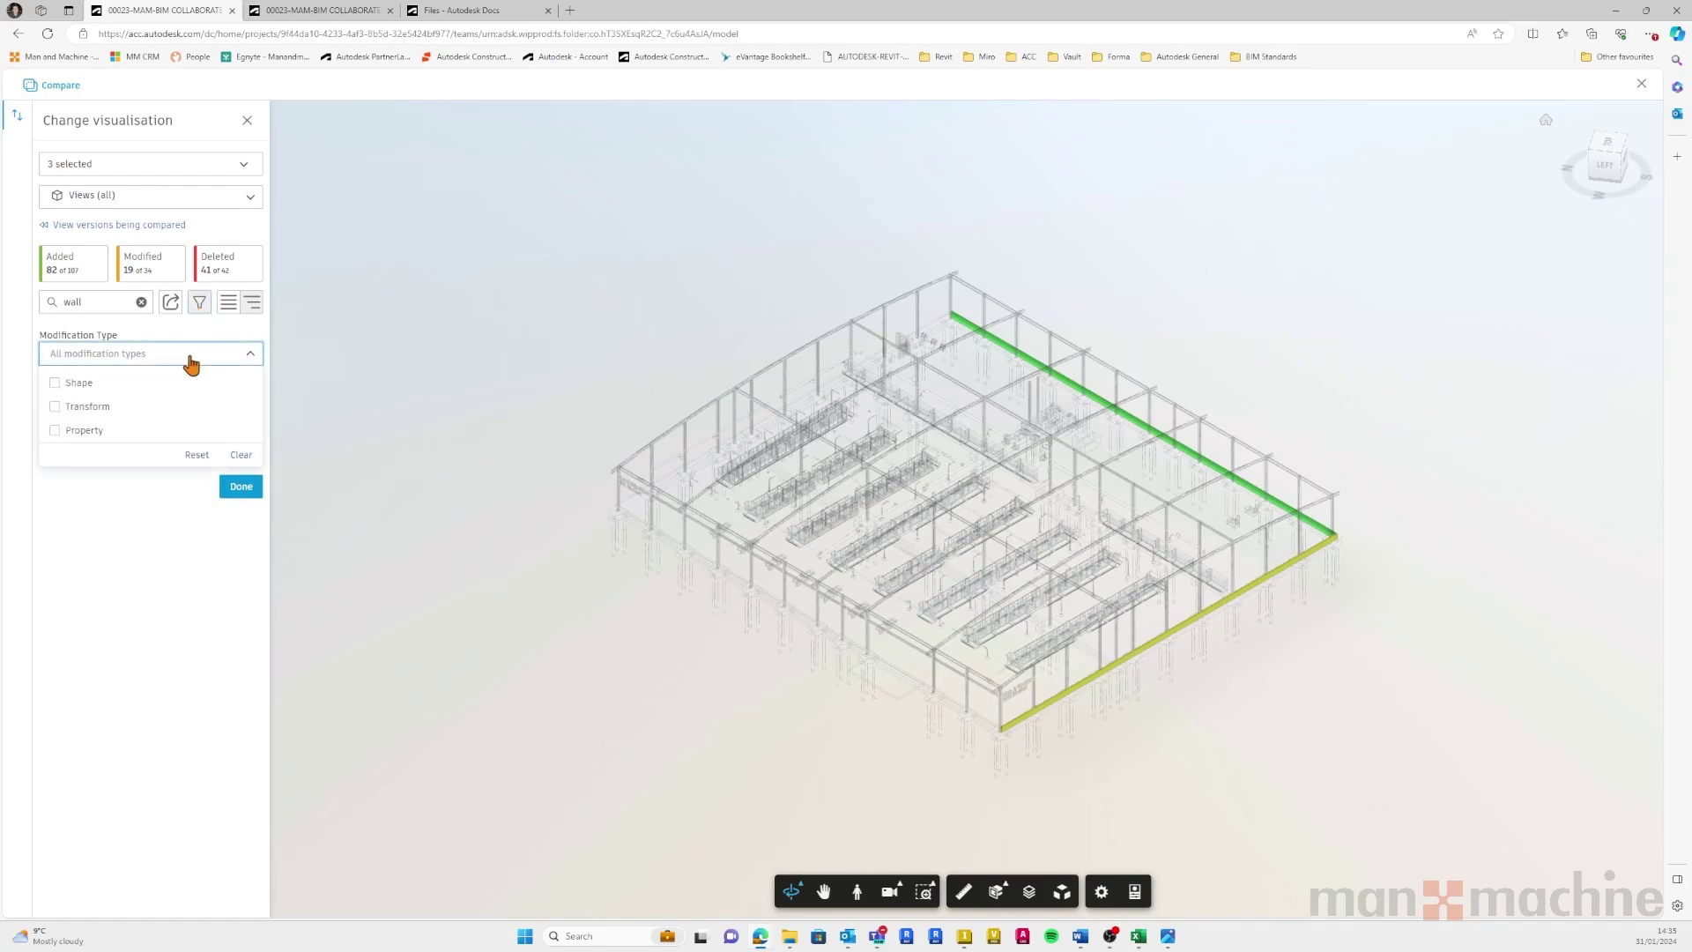
click(86, 357)
click(81, 401)
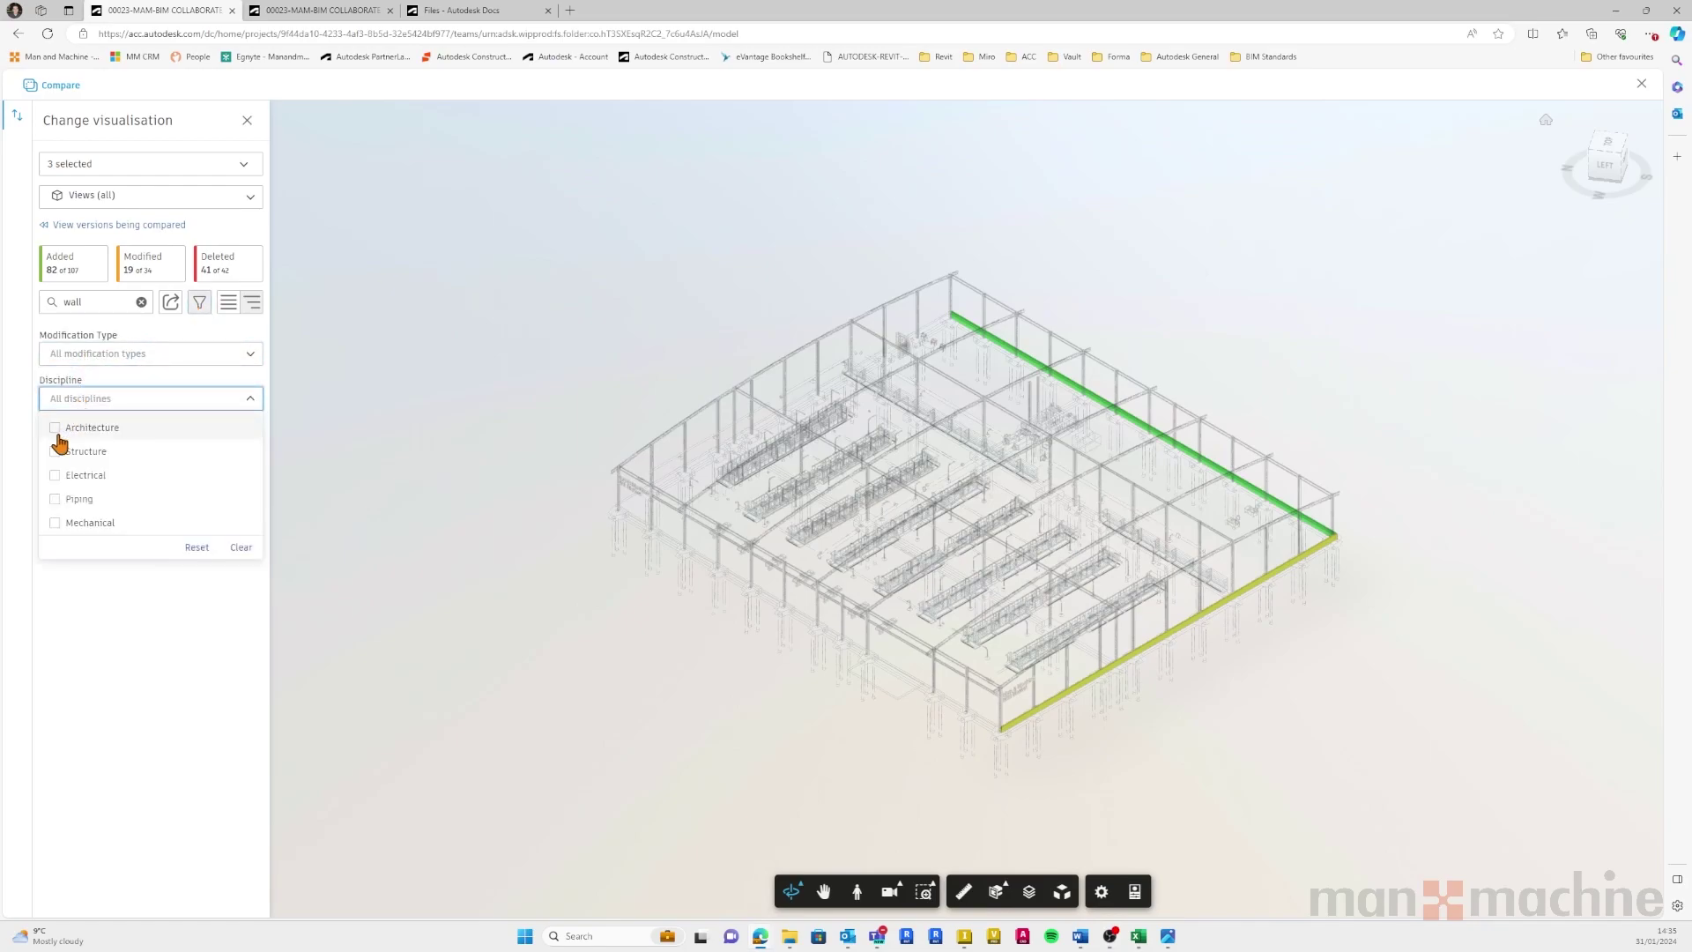
click(55, 428)
click(130, 585)
click(106, 453)
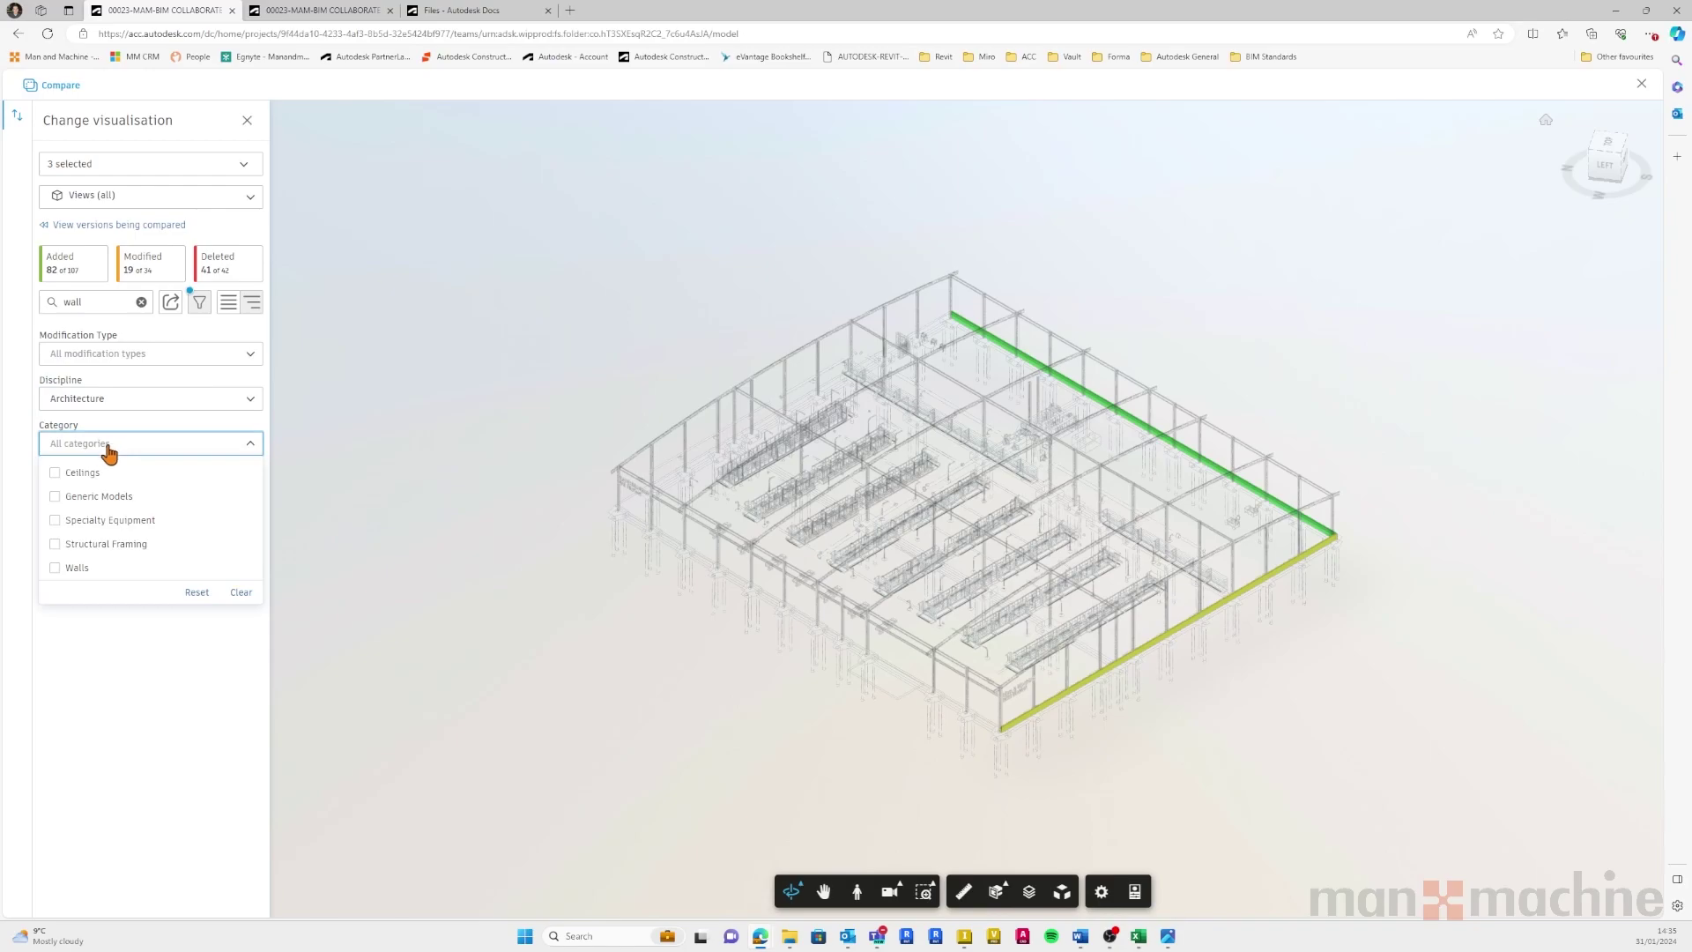
click(55, 568)
click(218, 623)
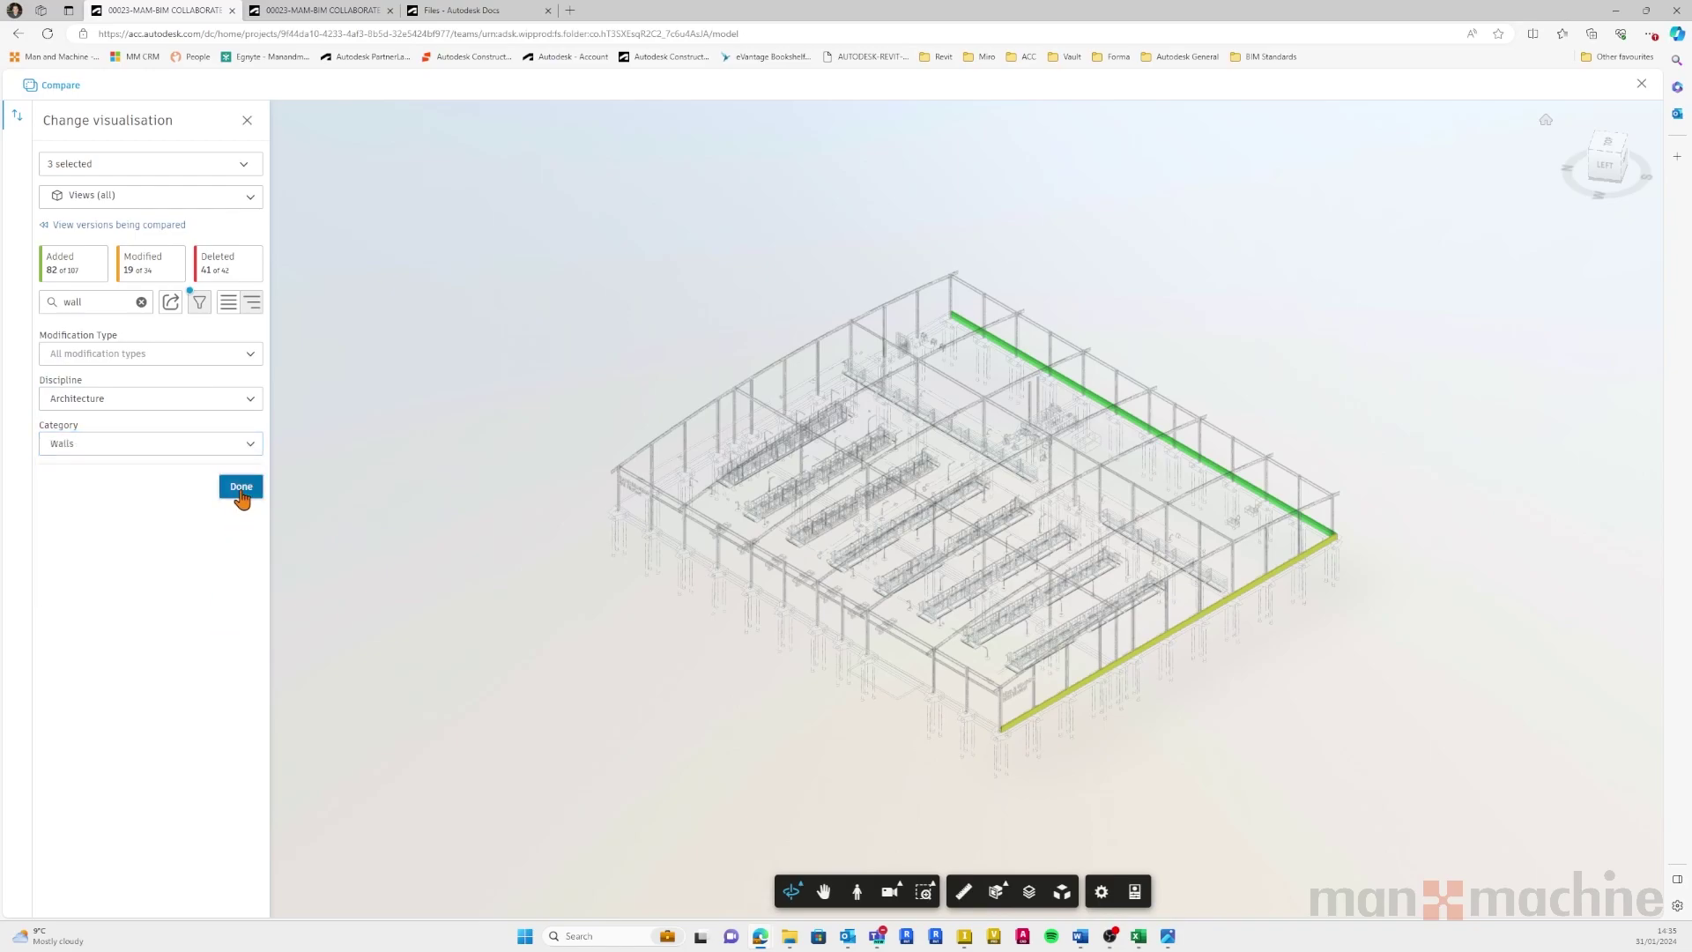
click(239, 488)
View the filtered changes grouped by model and expand the Basic Wall partition entries.
click(228, 305)
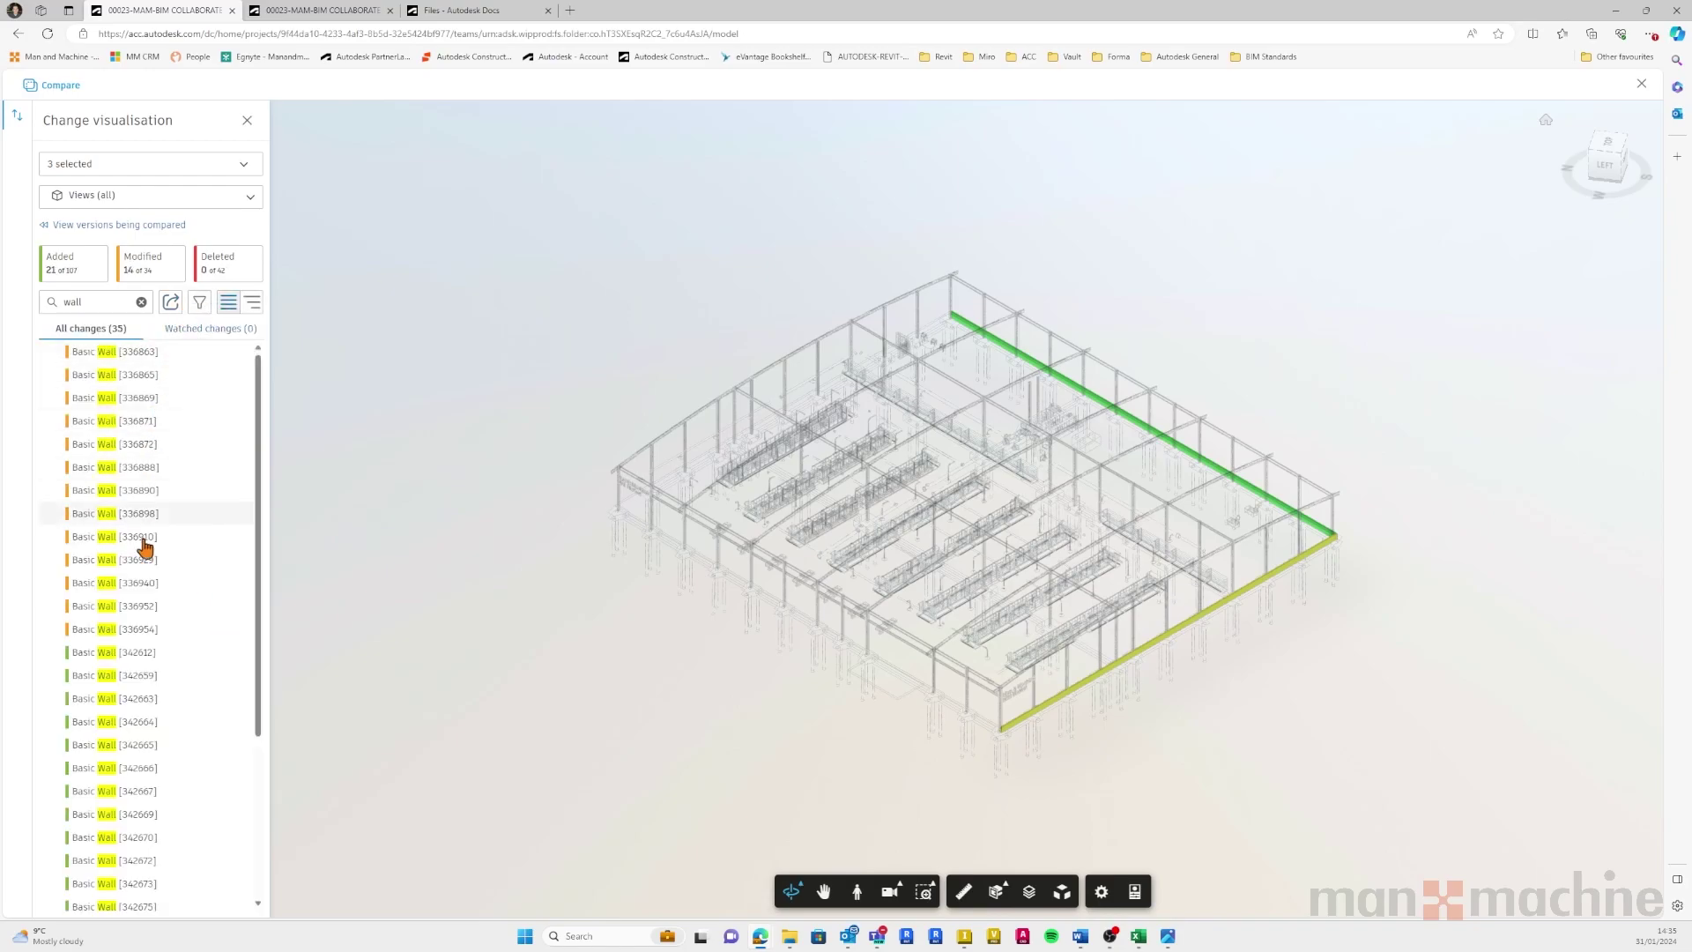
click(251, 303)
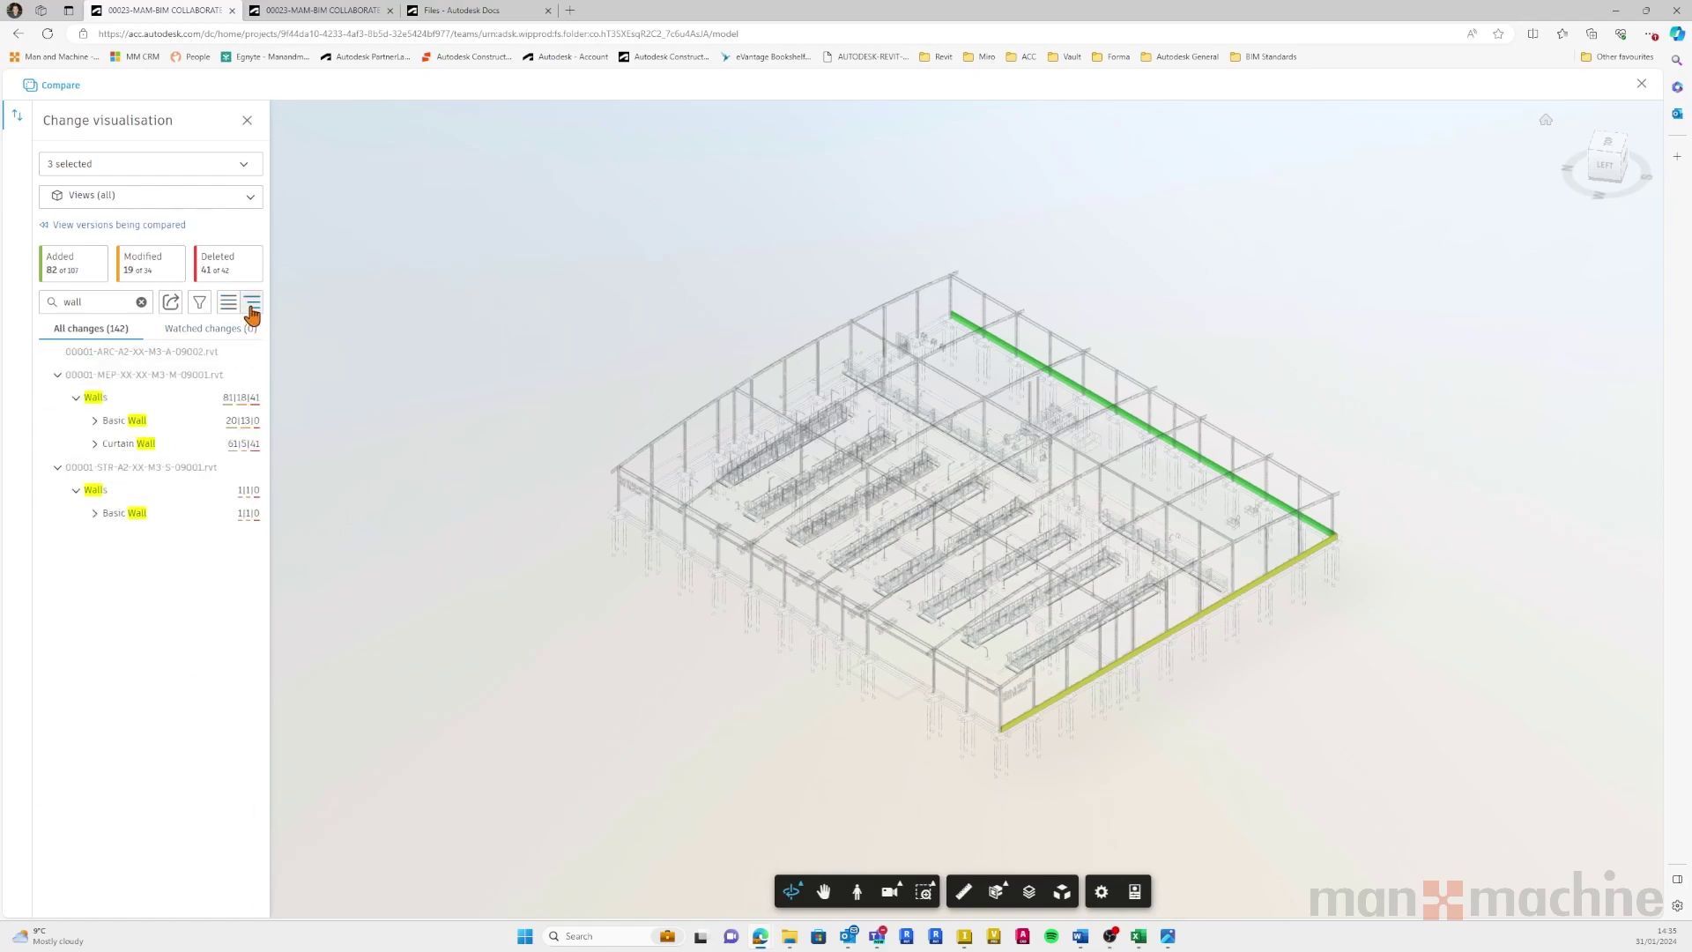
click(115, 419)
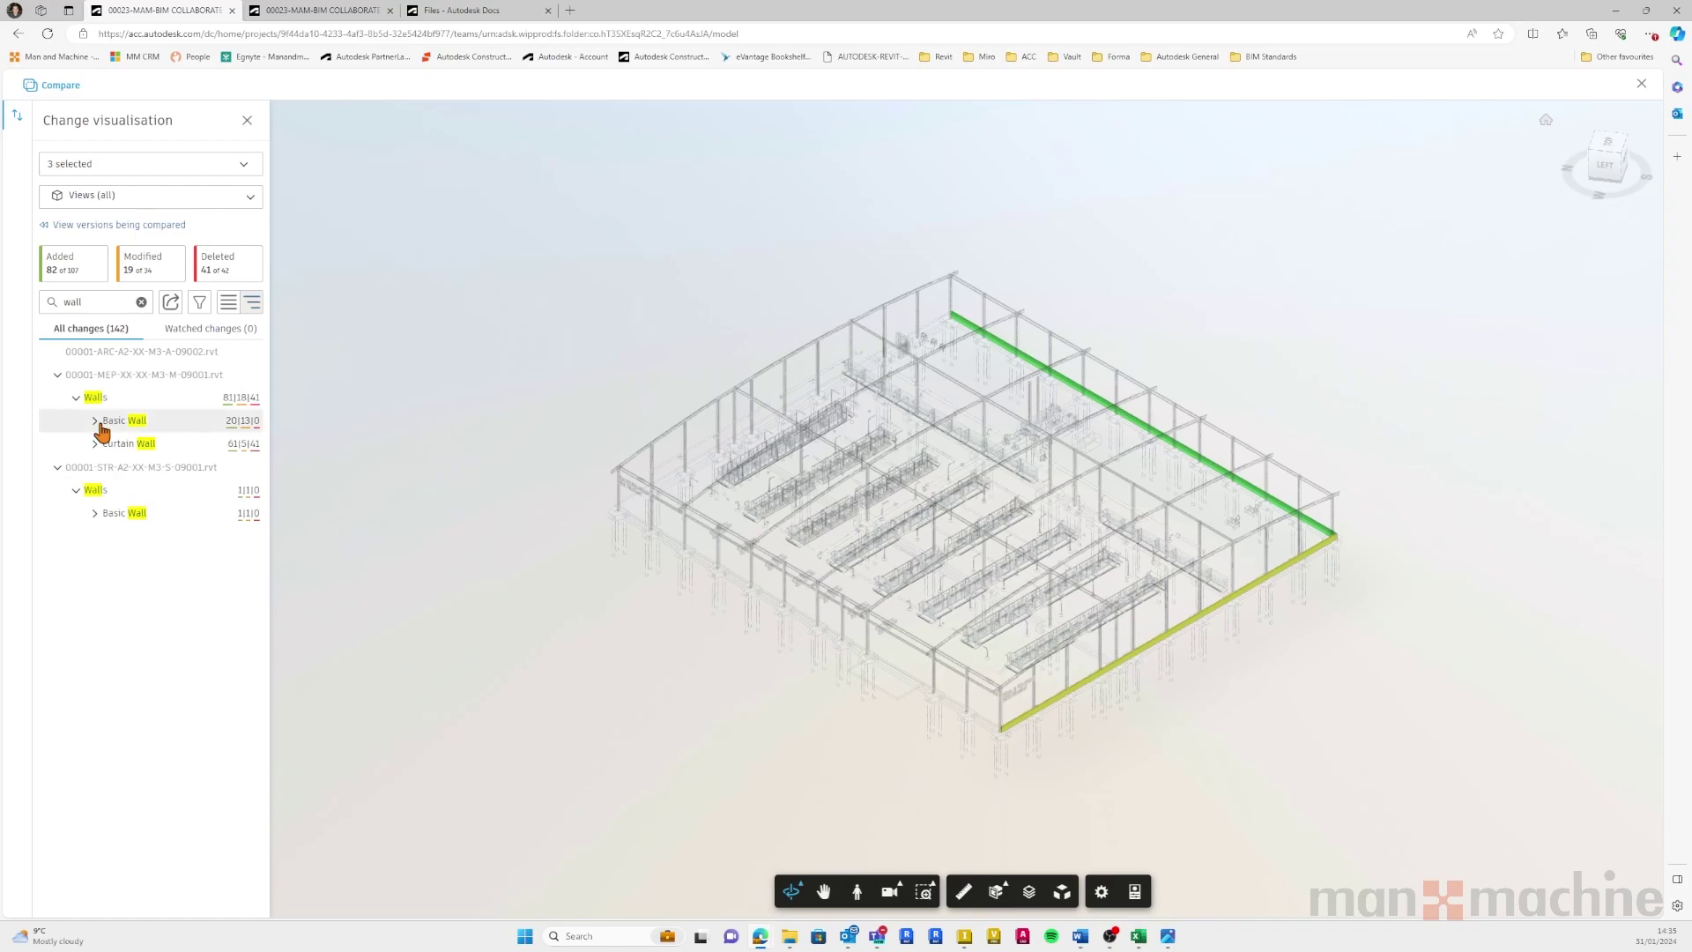
click(111, 443)
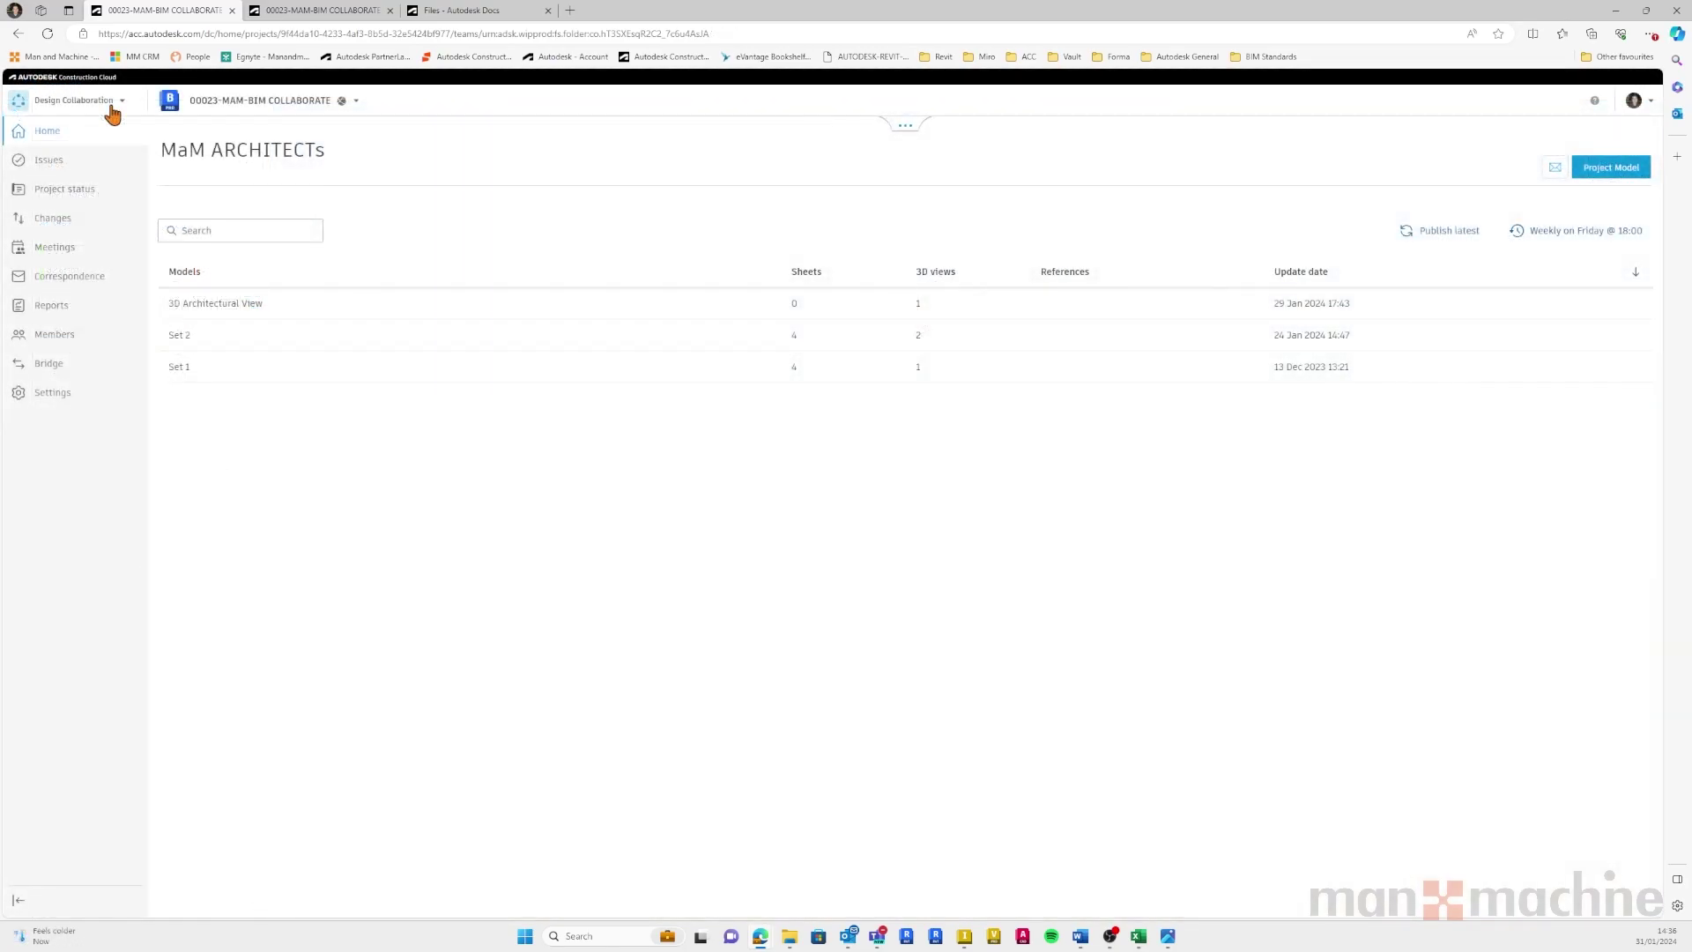
click(115, 105)
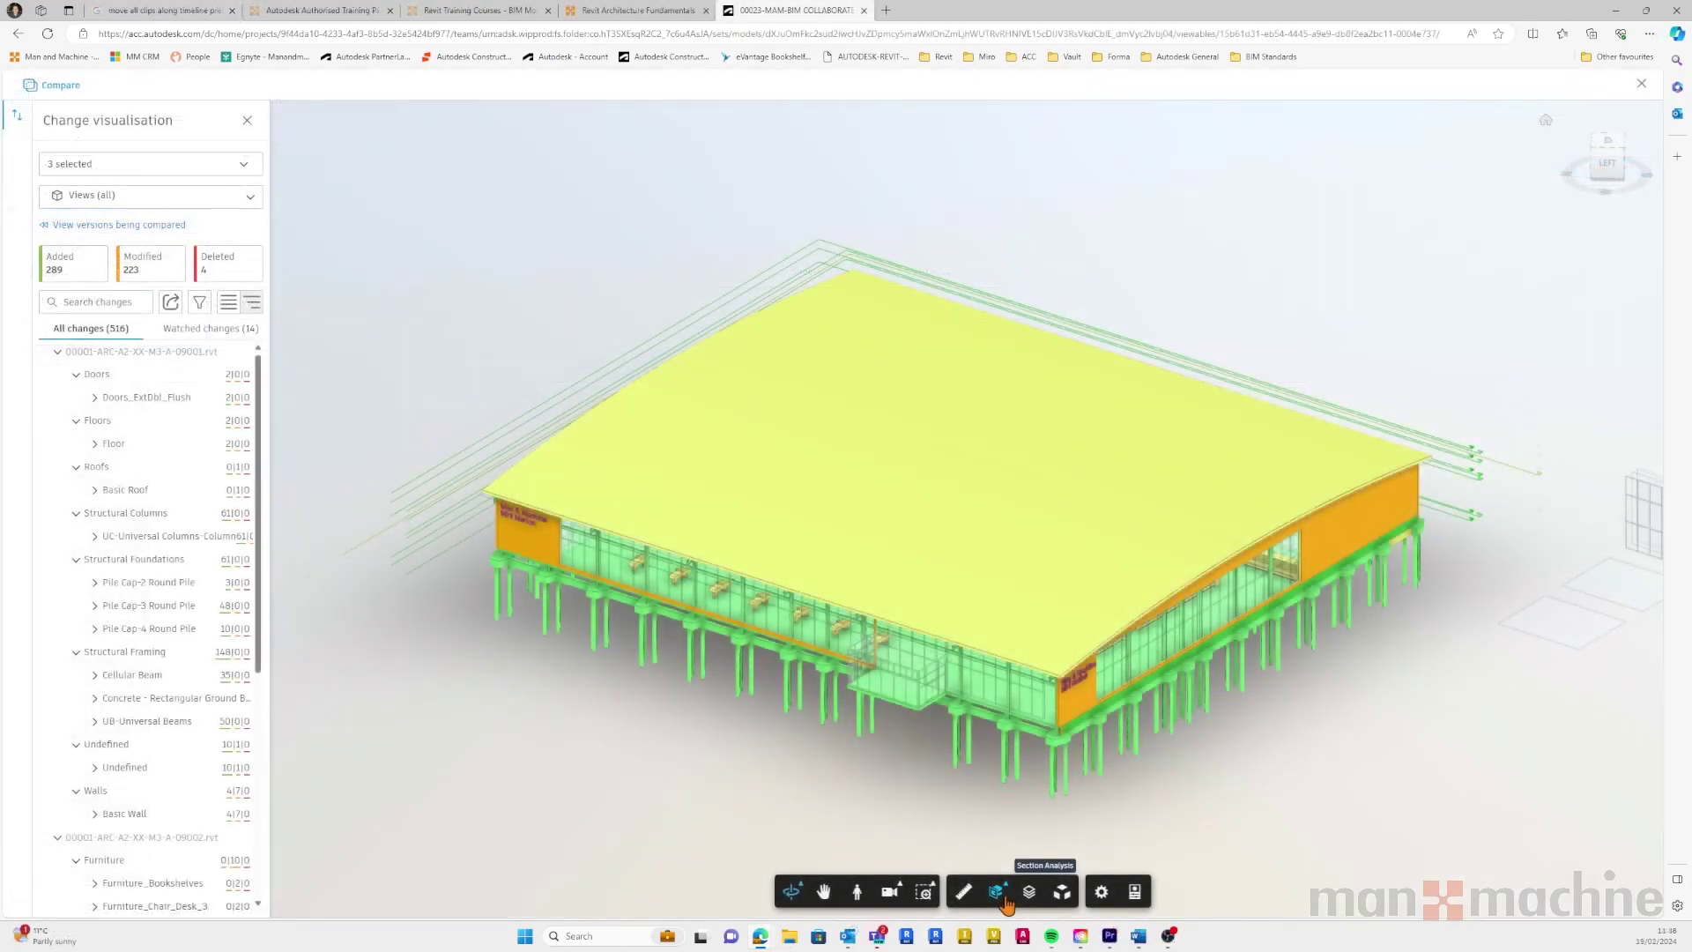
Cut the model with a horizontal Y section plane lowered to expose the interior shelving.
click(995, 891)
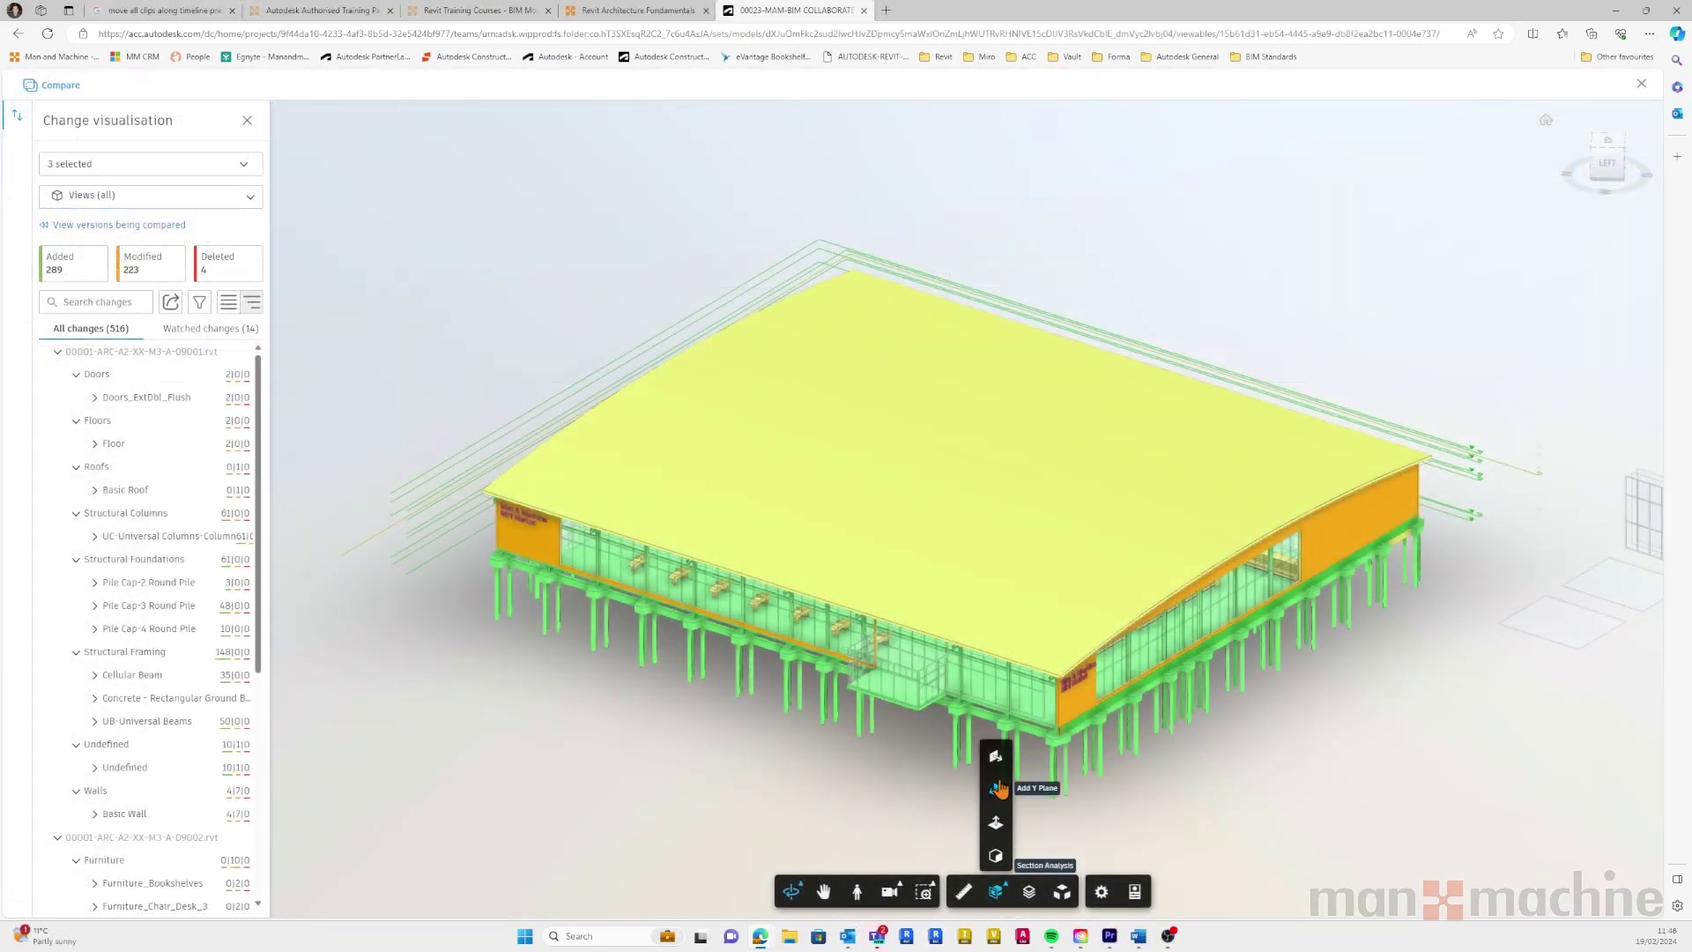
click(995, 809)
drag(943, 446, 942, 491)
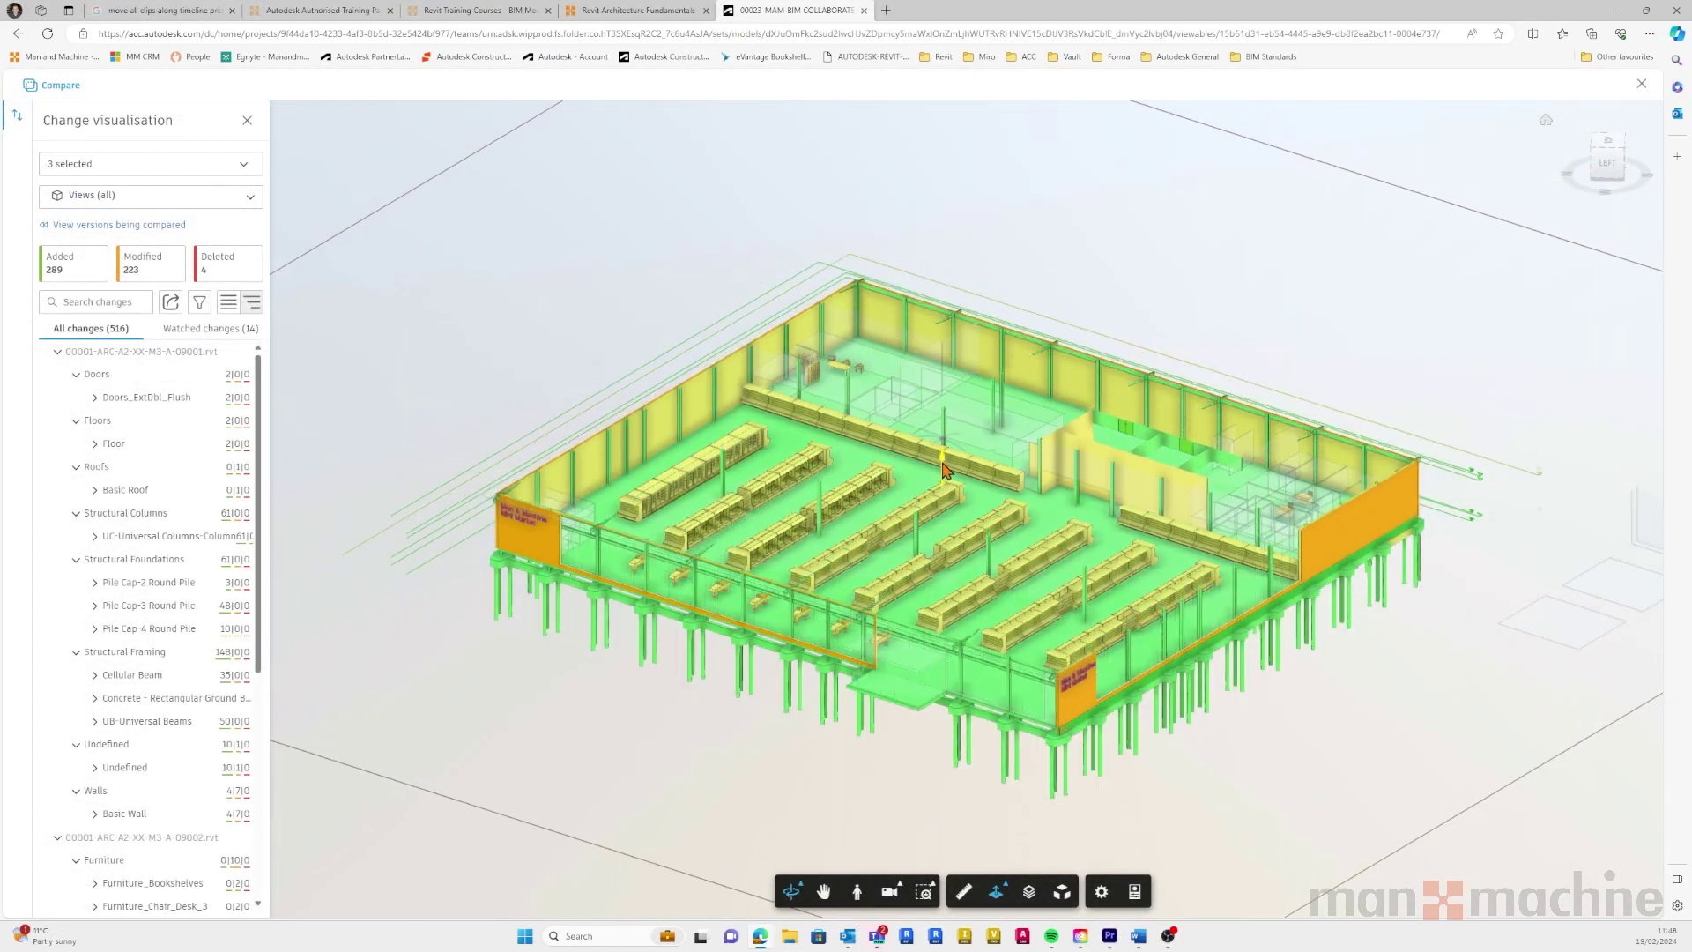
scroll(973, 701, up, 5)
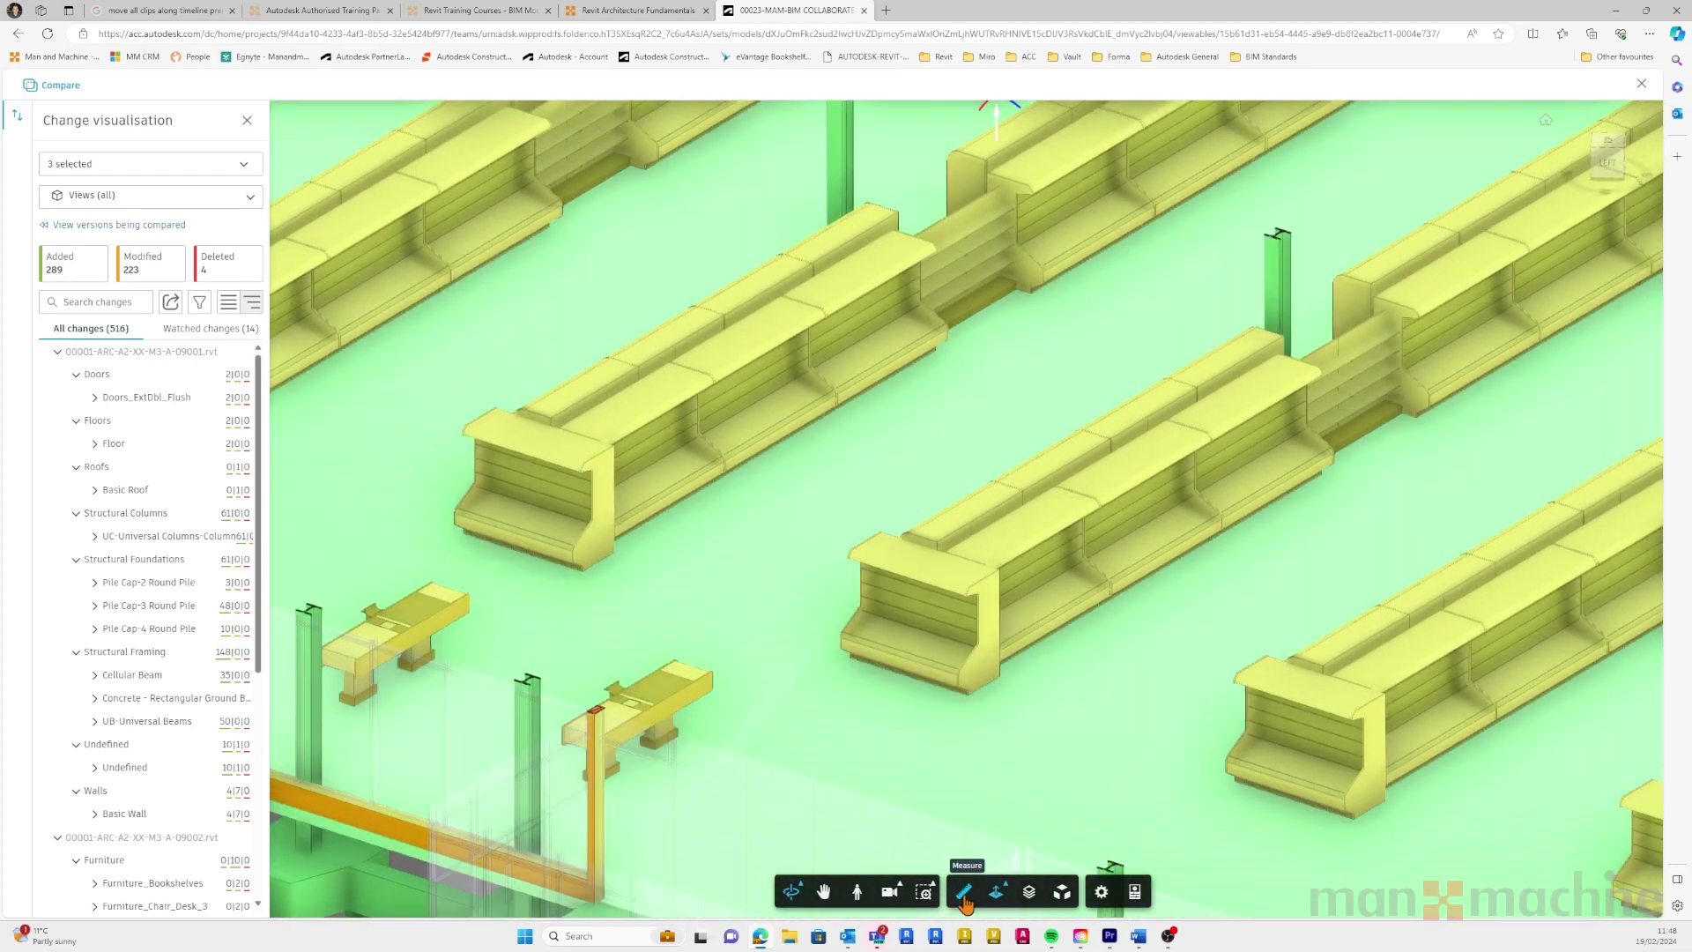
Try the Measure tool, then zoom to the floor change in the list.
click(964, 892)
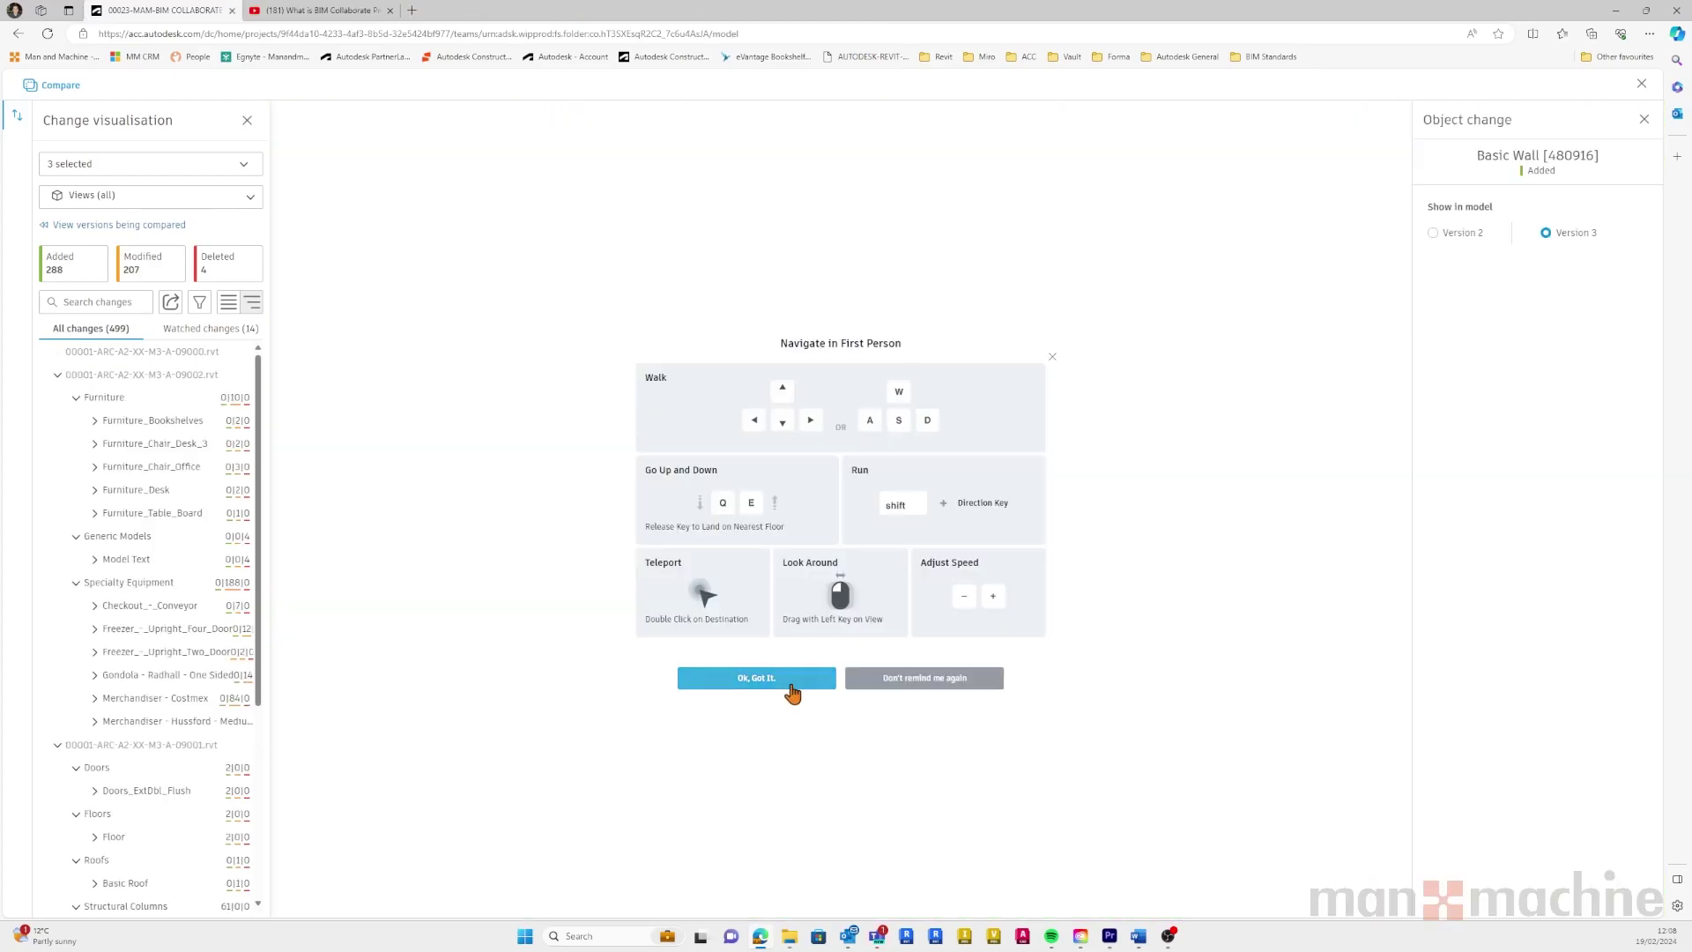
click(791, 682)
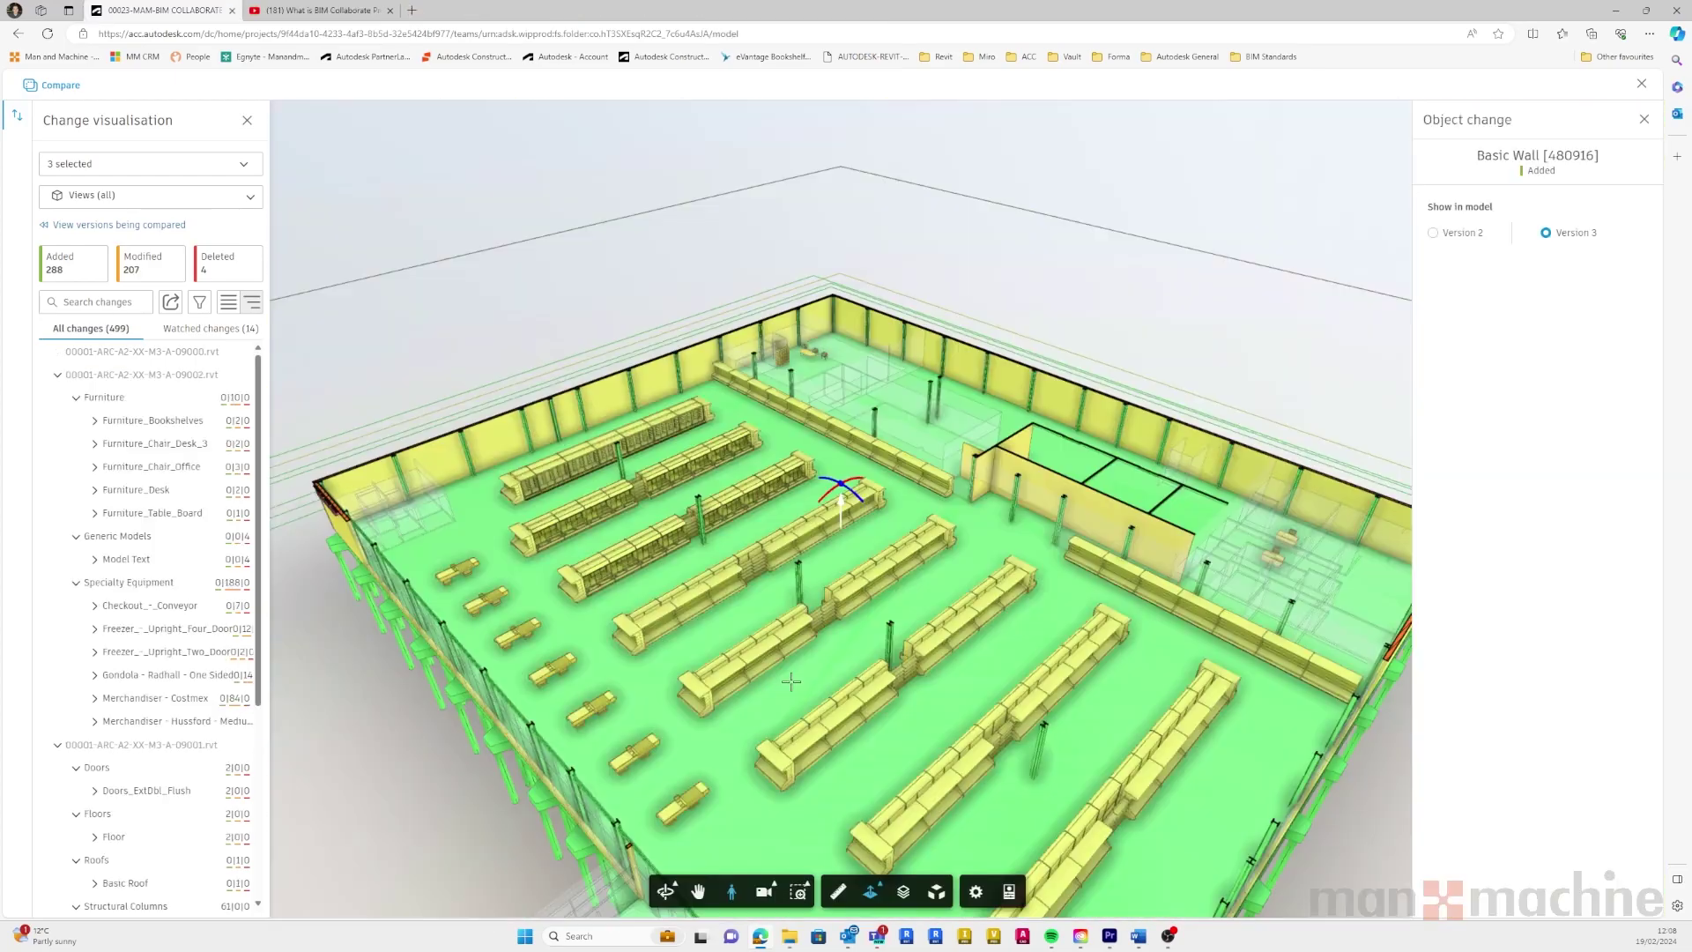
double_click(756, 730)
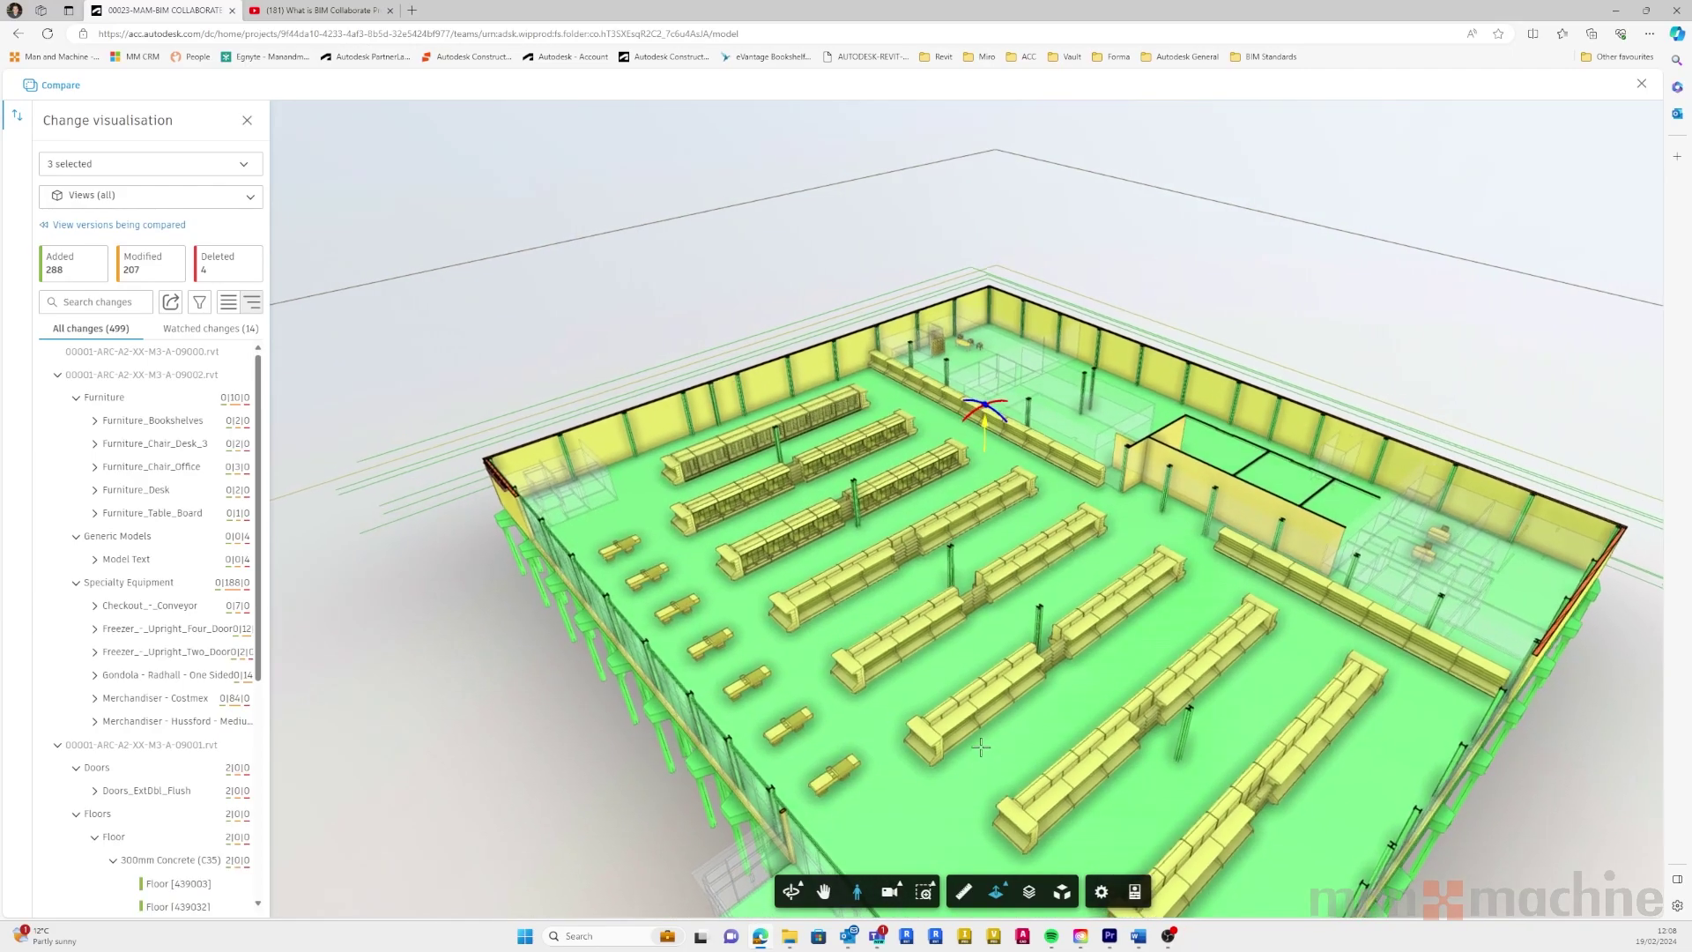